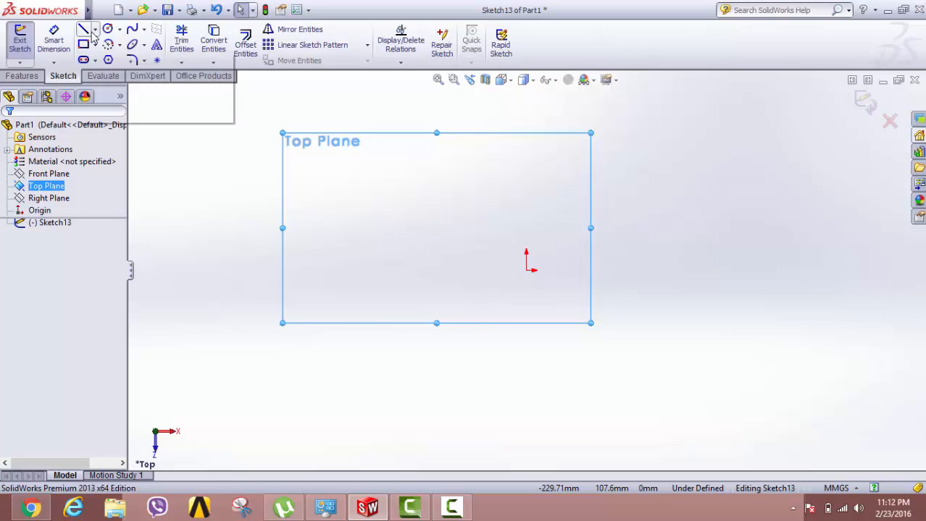
# Sketch a slanted line about 143 mm long from the origin, rising to the right.
pyautogui.click(94, 30)
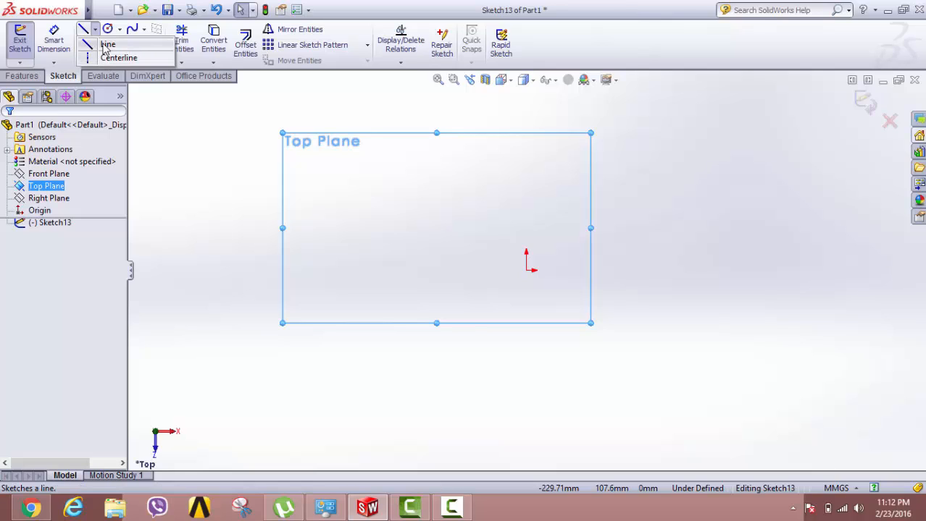
pyautogui.click(105, 45)
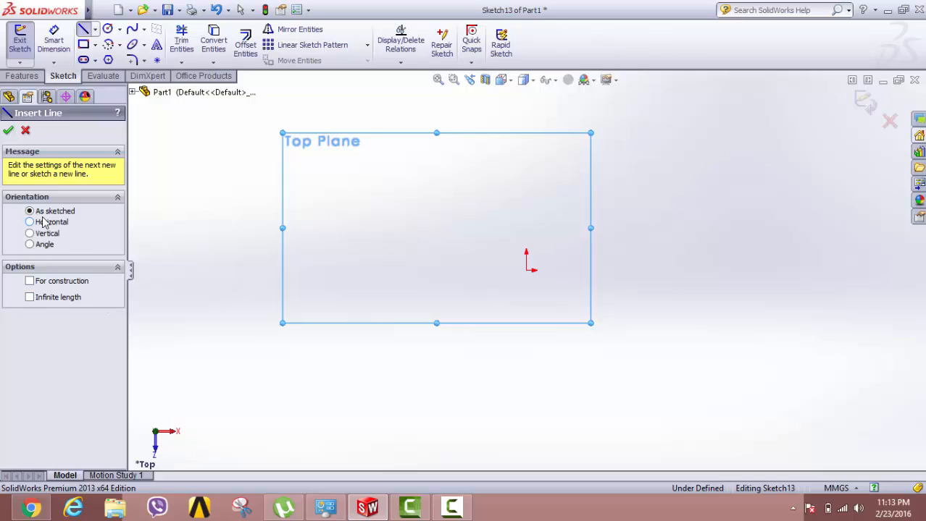
pyautogui.click(526, 270)
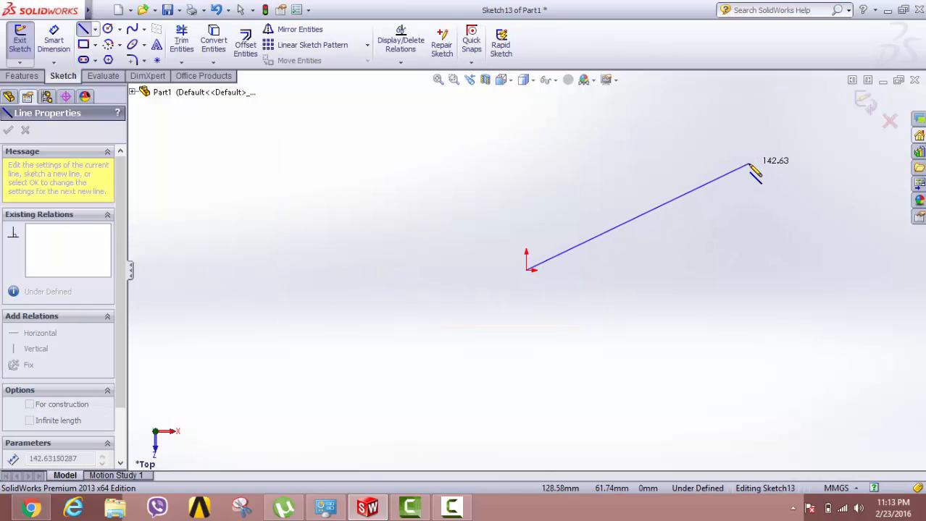
pyautogui.click(749, 164)
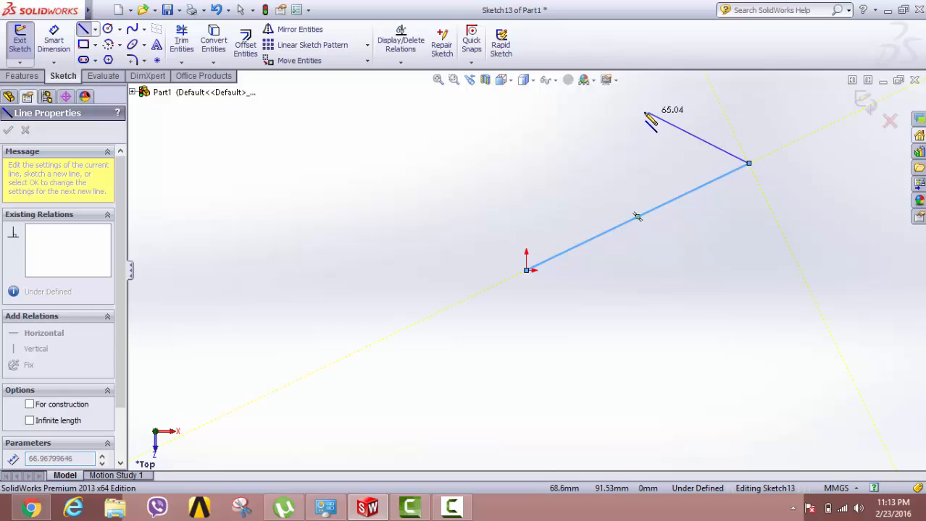
pyautogui.rightClick(645, 114)
pyautogui.click(676, 182)
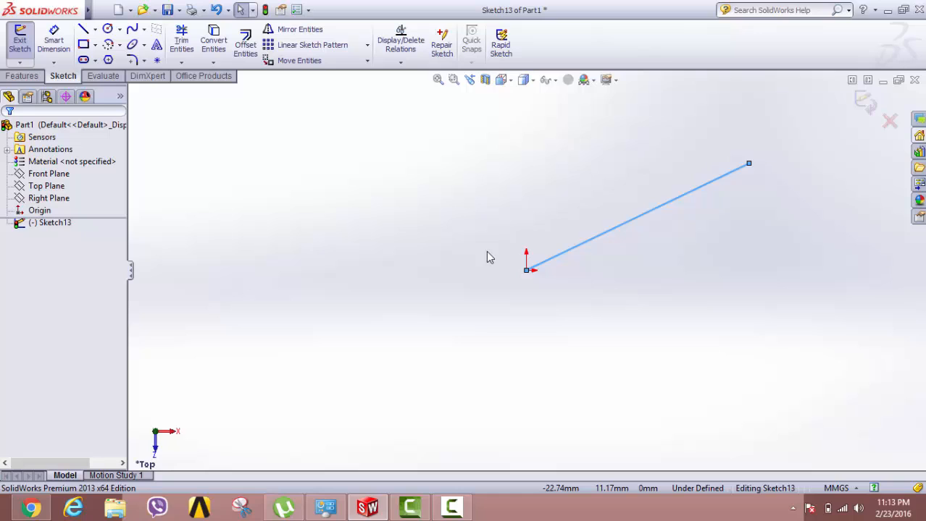
# Sketch a second, nearly vertical line upward from the origin, leaning slightly to the right.
pyautogui.click(97, 30)
pyautogui.click(105, 42)
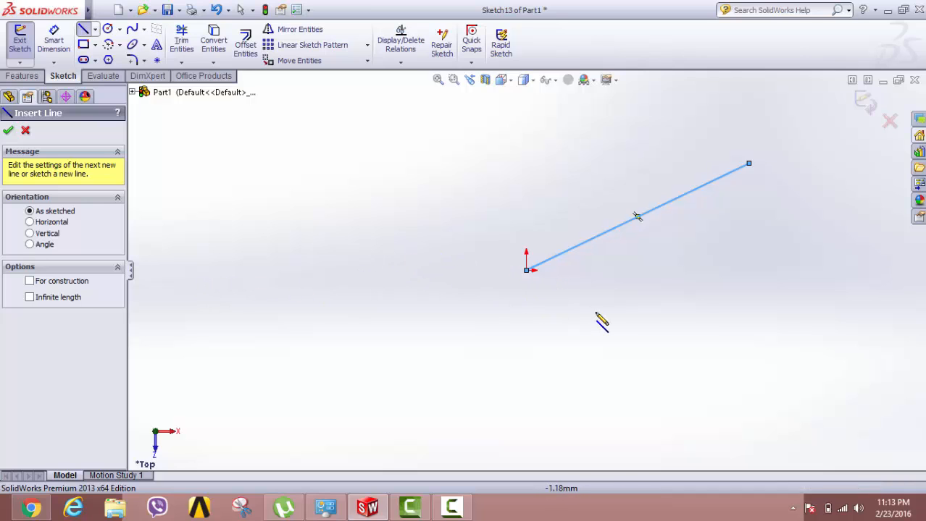
pyautogui.click(526, 270)
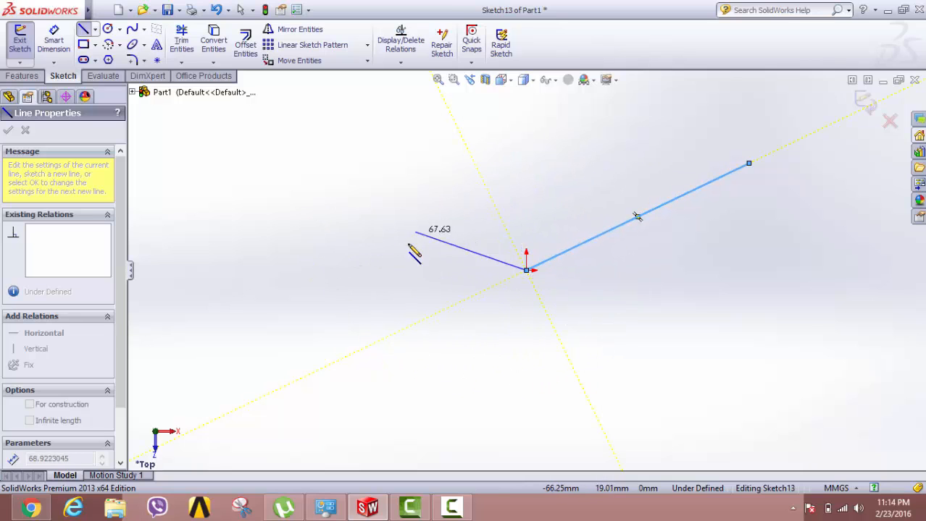
pyautogui.click(533, 157)
pyautogui.rightClick(389, 171)
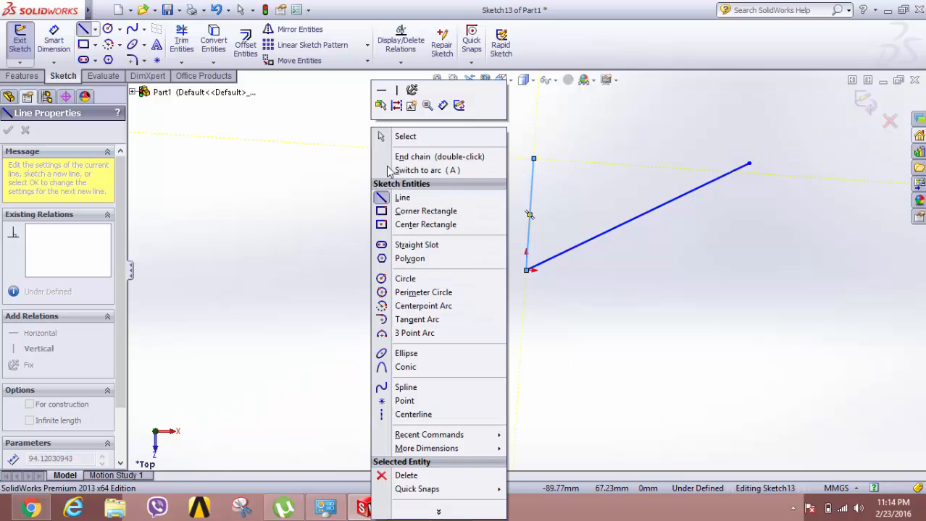
pyautogui.click(394, 211)
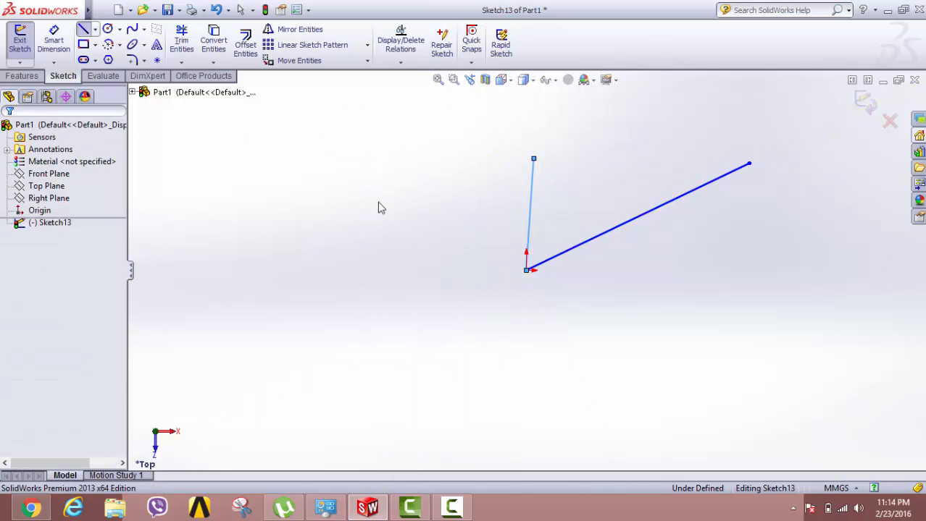
# Sketch a line about 185 mm long to the right from the origin using the Horizontal orientation.
pyautogui.click(83, 29)
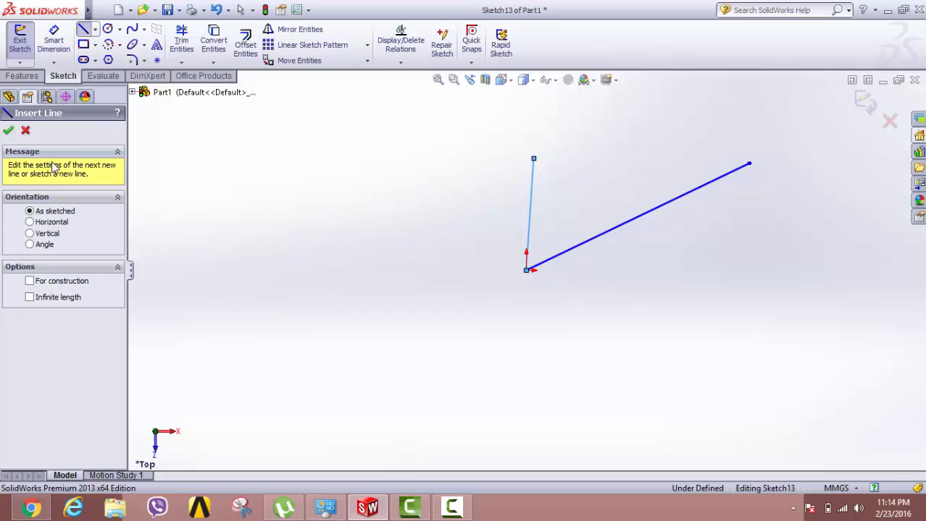
pyautogui.click(29, 222)
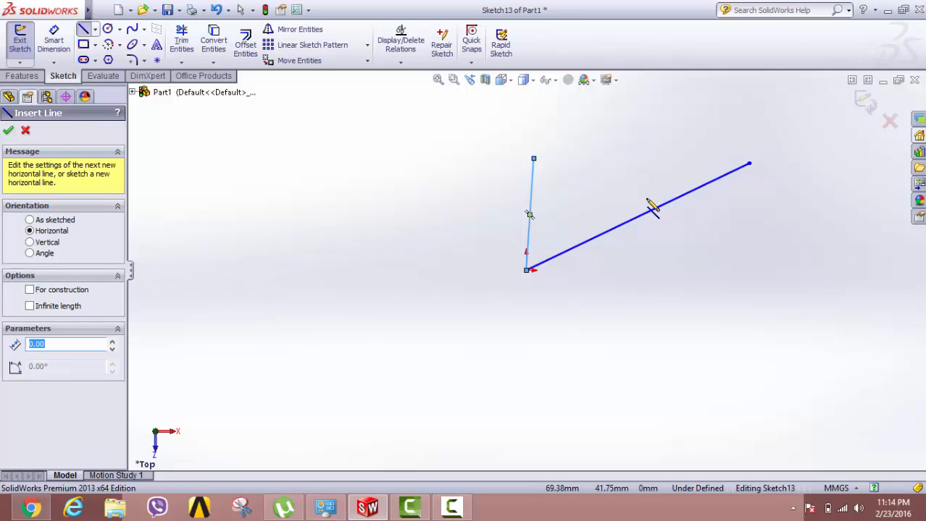
pyautogui.click(527, 270)
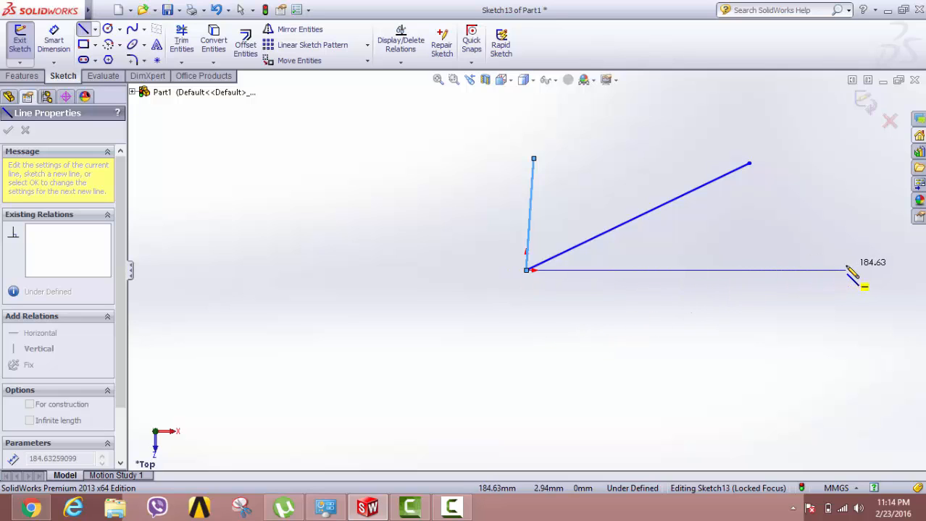
pyautogui.click(846, 271)
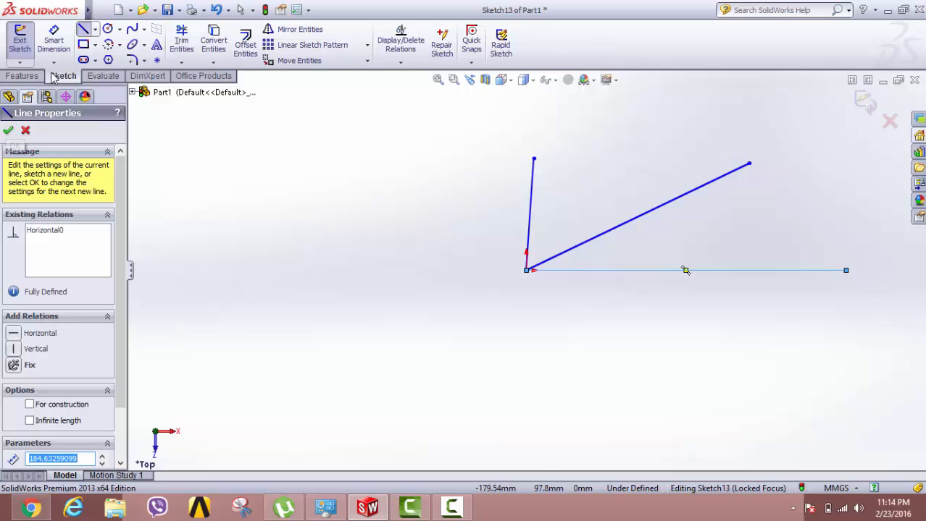
pyautogui.click(94, 29)
pyautogui.click(98, 40)
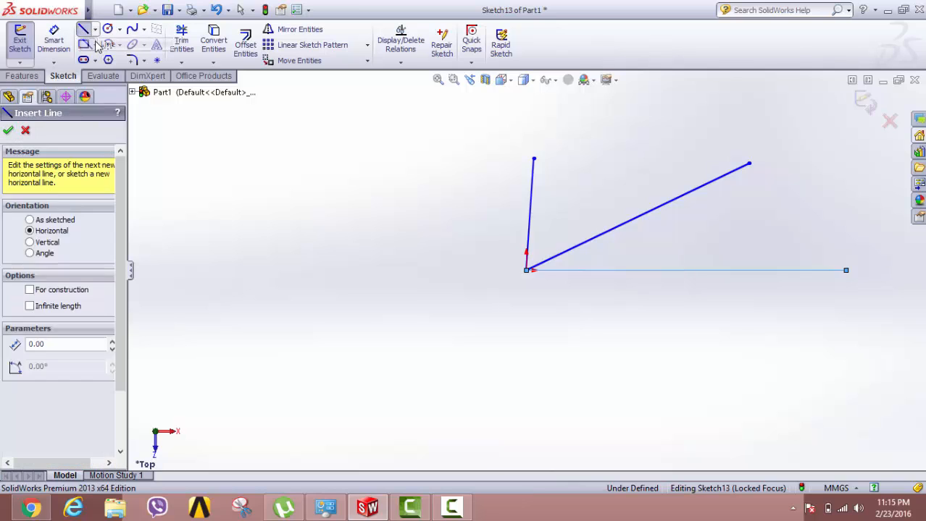
pyautogui.press('Escape')
# Sketch a line about 87 mm long upward from the origin using the Vertical orientation.
pyautogui.click(96, 30)
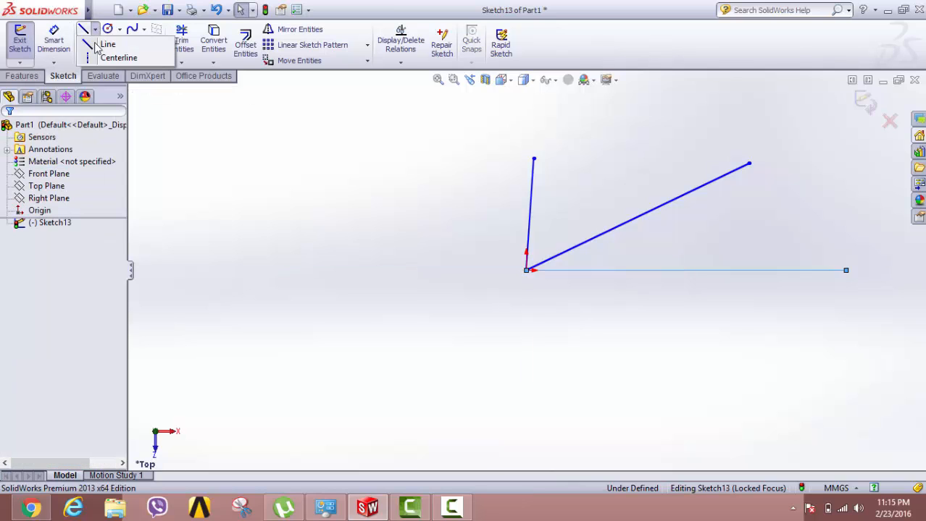
pyautogui.click(106, 44)
pyautogui.click(29, 243)
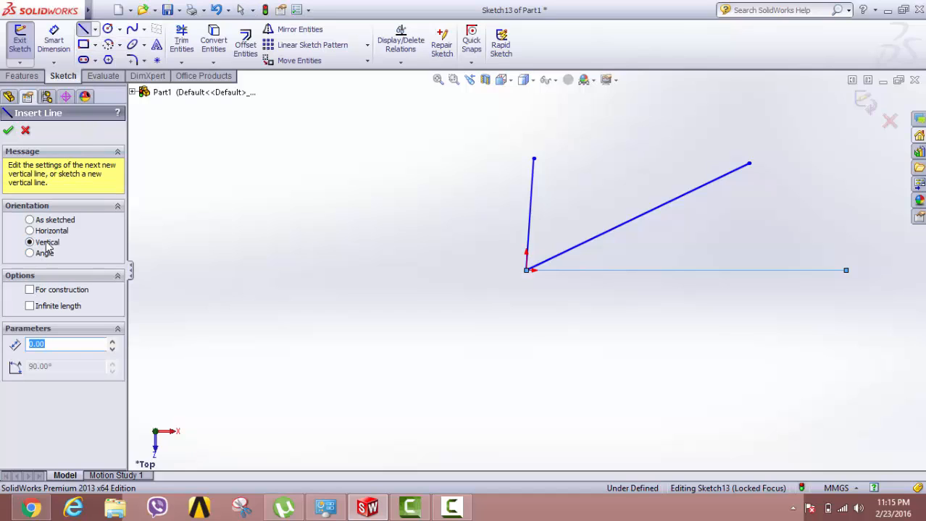
pyautogui.click(526, 271)
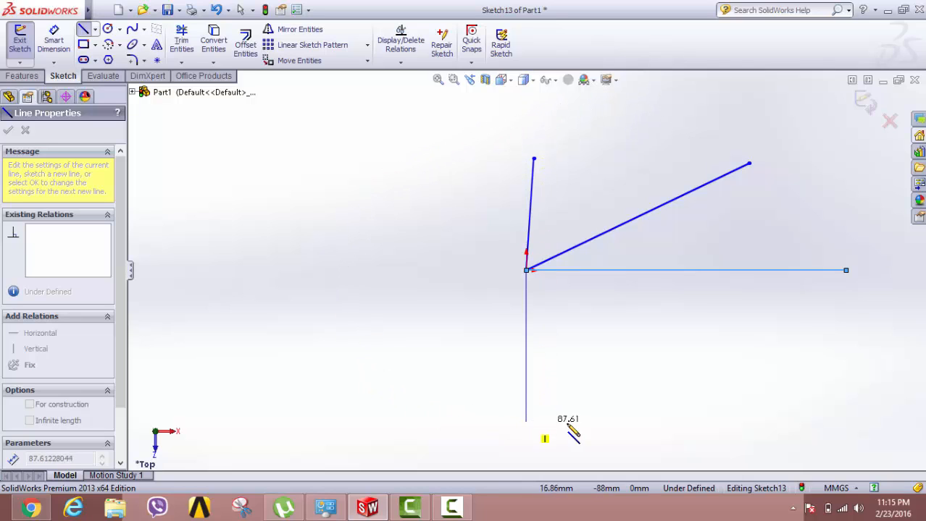
pyautogui.click(527, 119)
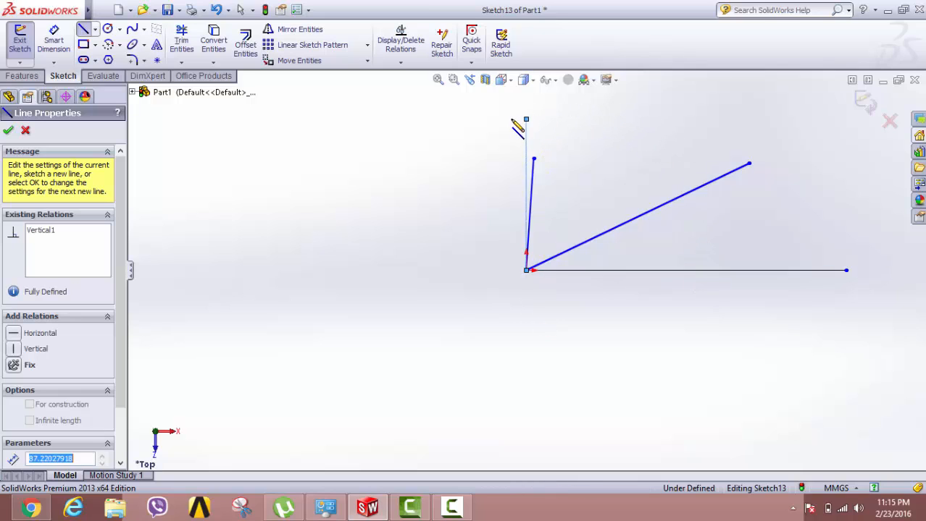
pyautogui.click(8, 130)
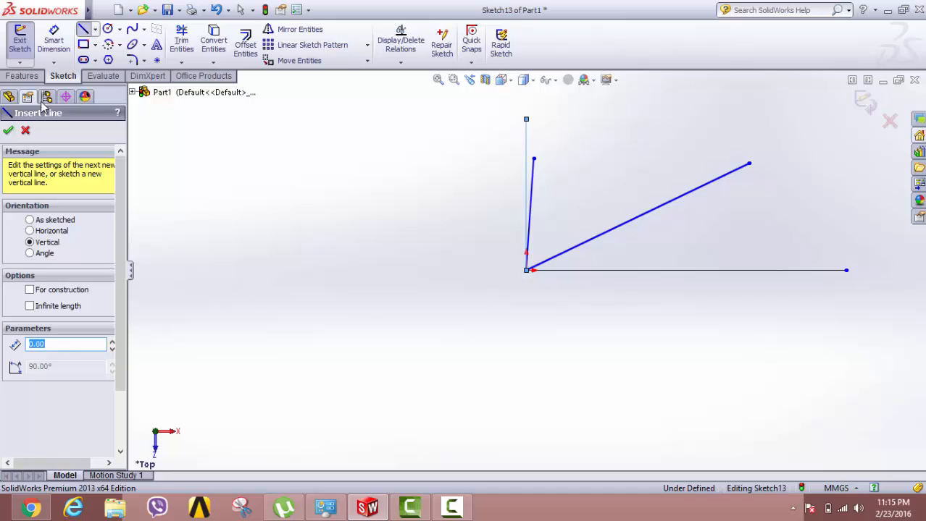
# Sketch a line below the origin using the Angle orientation with length 70 mm and angle 15°.
pyautogui.click(30, 254)
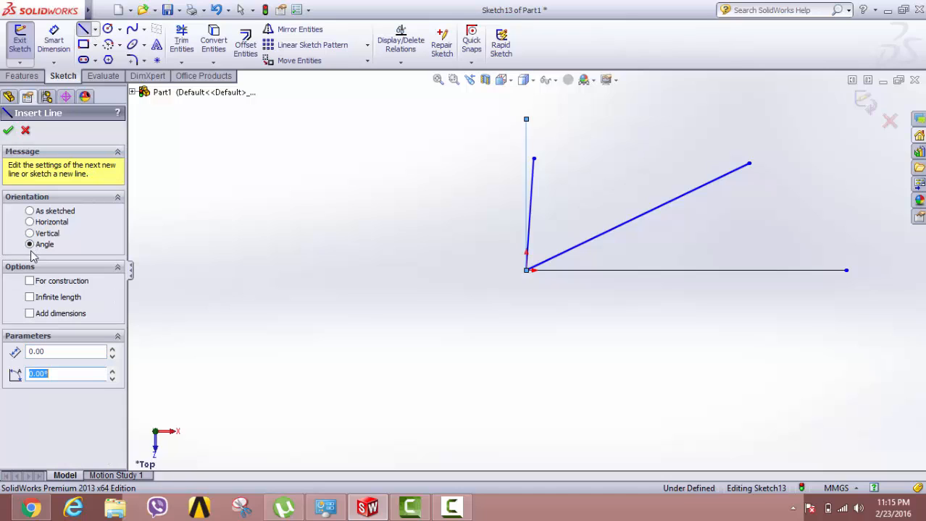
pyautogui.doubleClick(56, 354)
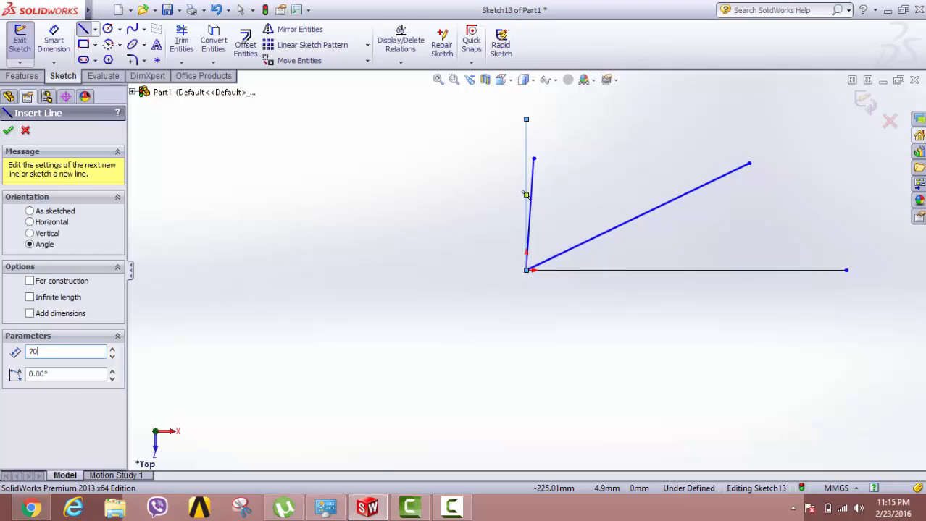
pyautogui.press('Tab')
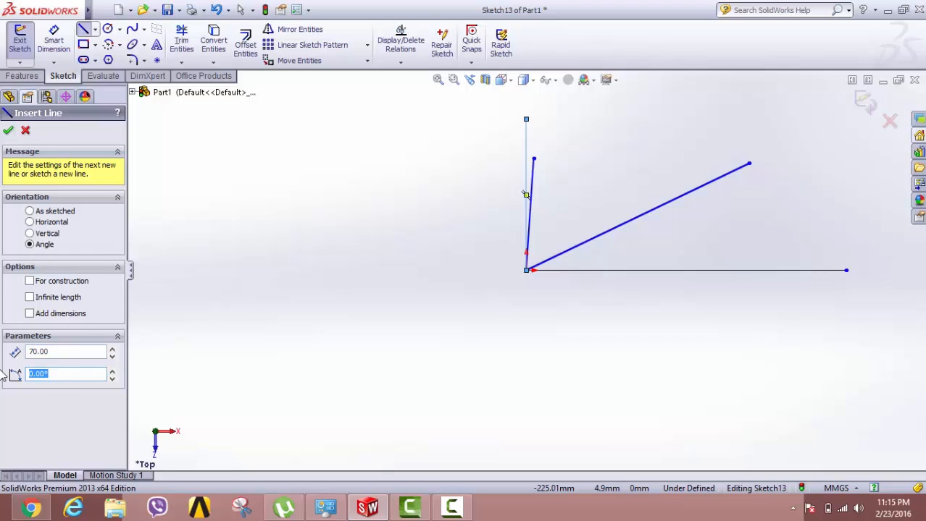
pyautogui.write('15')
pyautogui.press('Return')
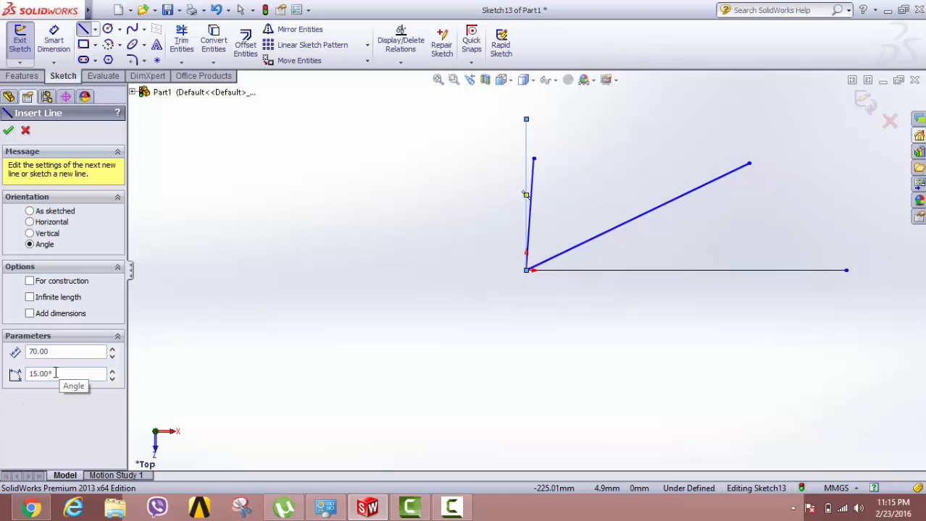
pyautogui.click(439, 376)
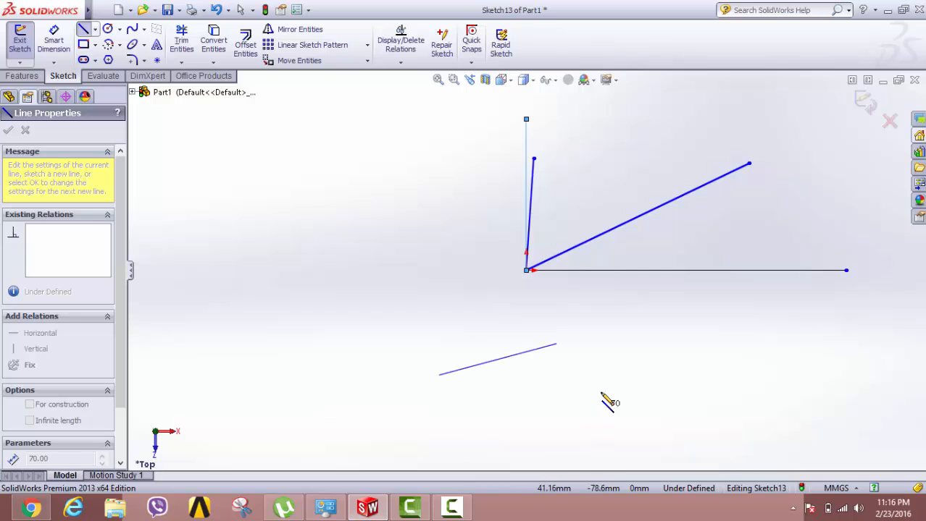
pyautogui.click(444, 300)
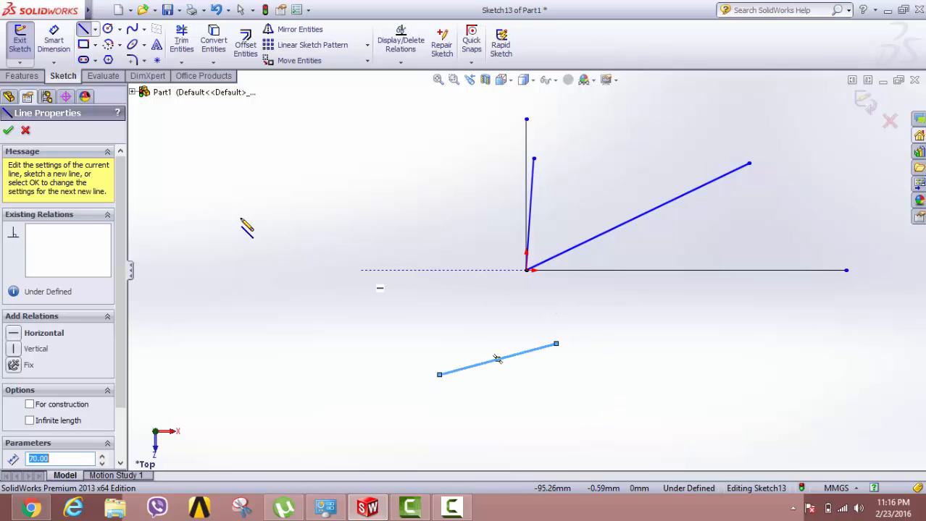
pyautogui.click(8, 130)
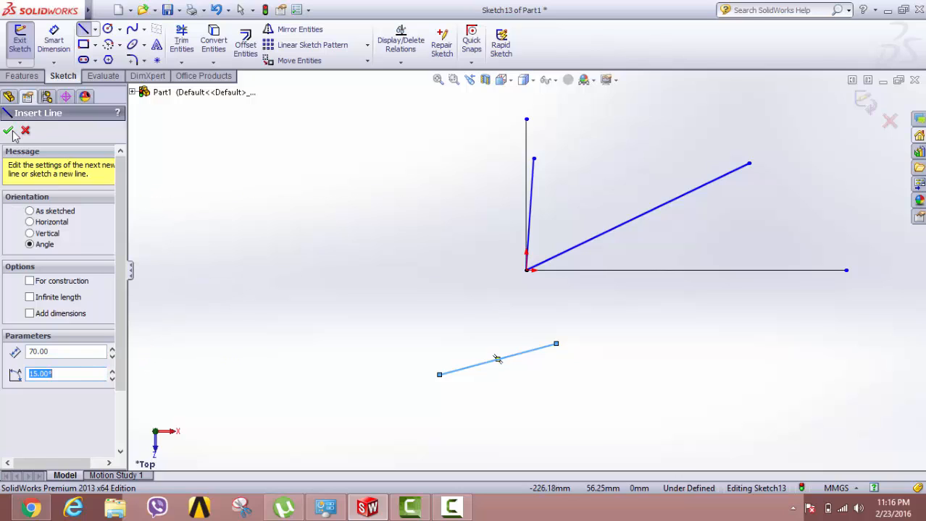
# Sketch an infinite-length line with the As sketched orientation at about 150°, crossing the 70 mm angled line.
pyautogui.click(30, 211)
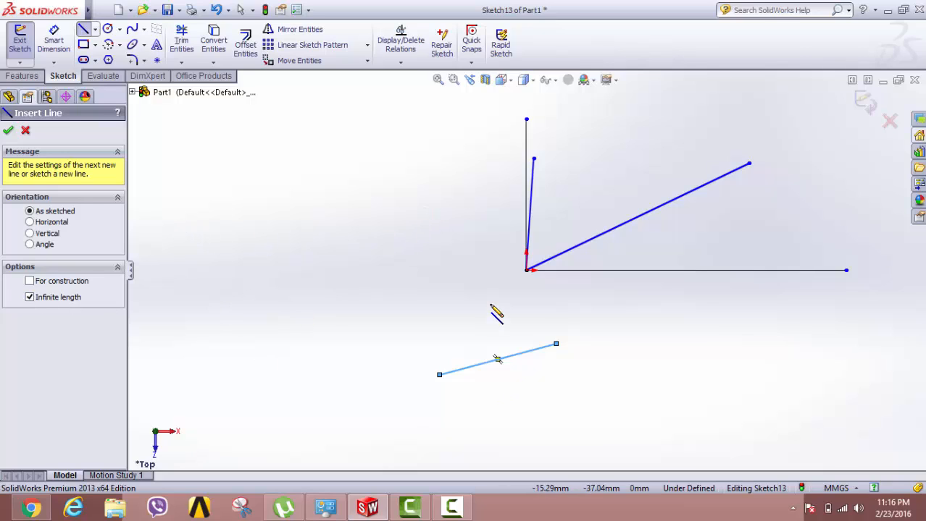
pyautogui.click(353, 239)
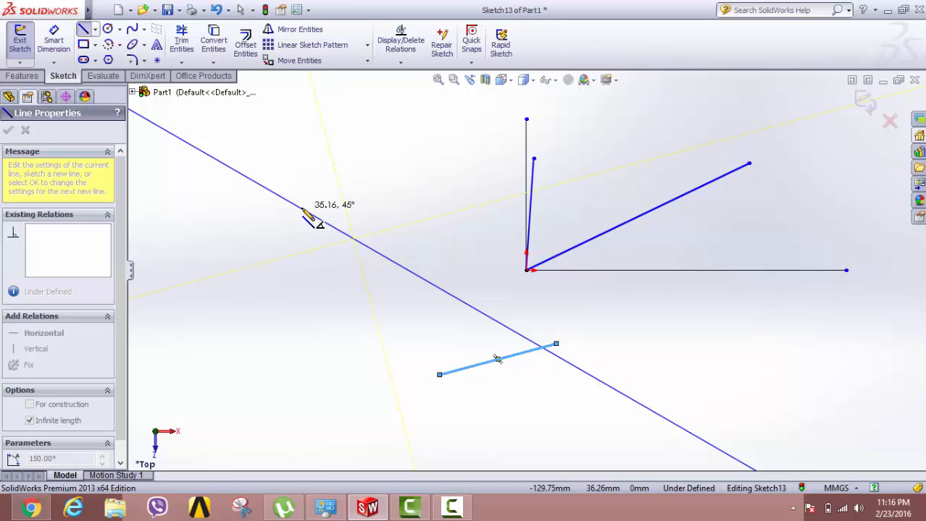
pyautogui.click(303, 210)
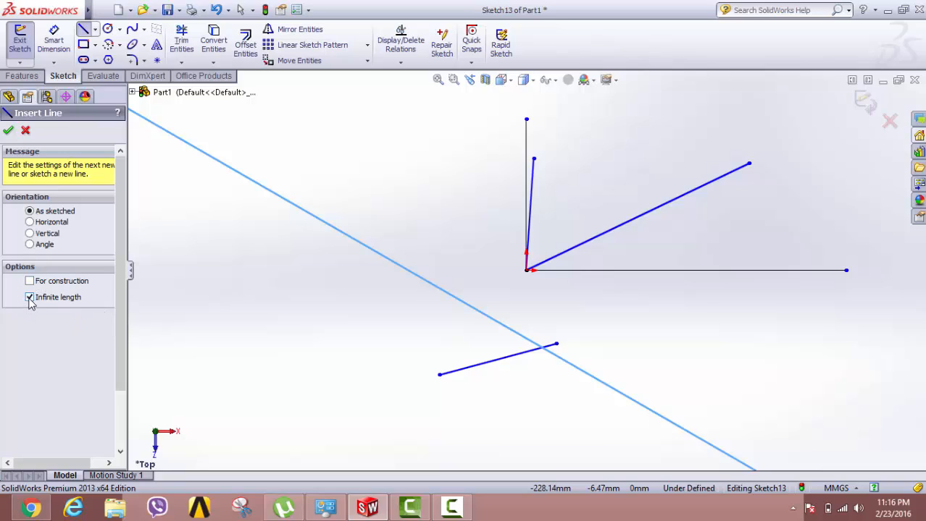
pyautogui.click(9, 131)
# Sketch an as-sketched construction centerline about 140 mm long from the origin, sloping up to the right above the existing slanted line.
pyautogui.click(94, 29)
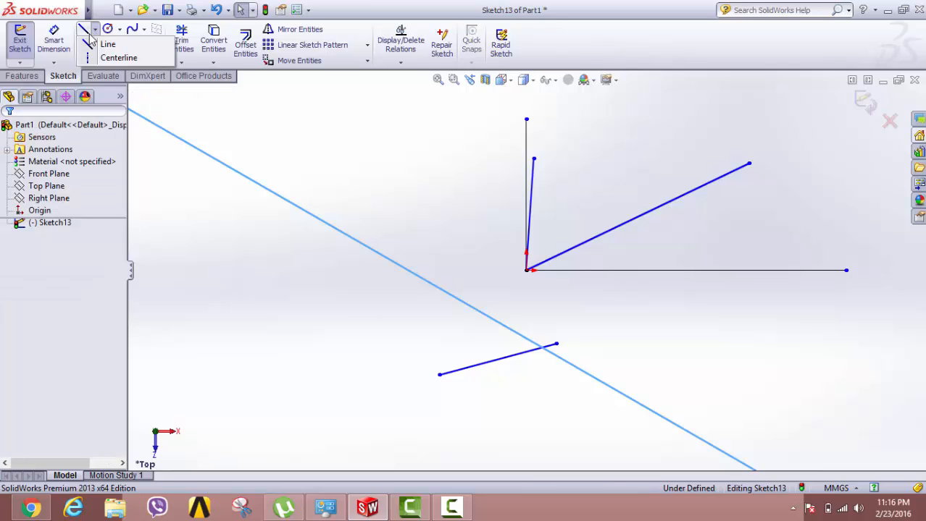
pyautogui.click(101, 58)
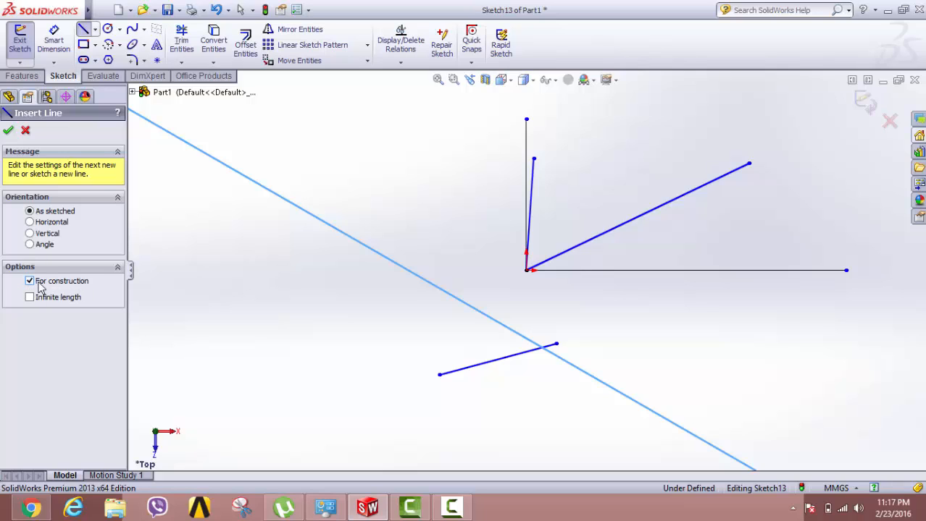
pyautogui.click(95, 29)
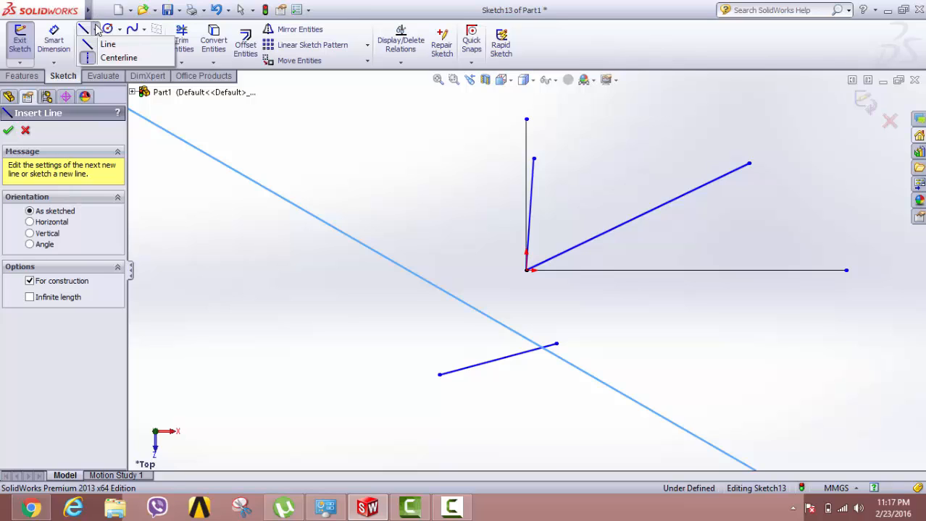
pyautogui.click(99, 44)
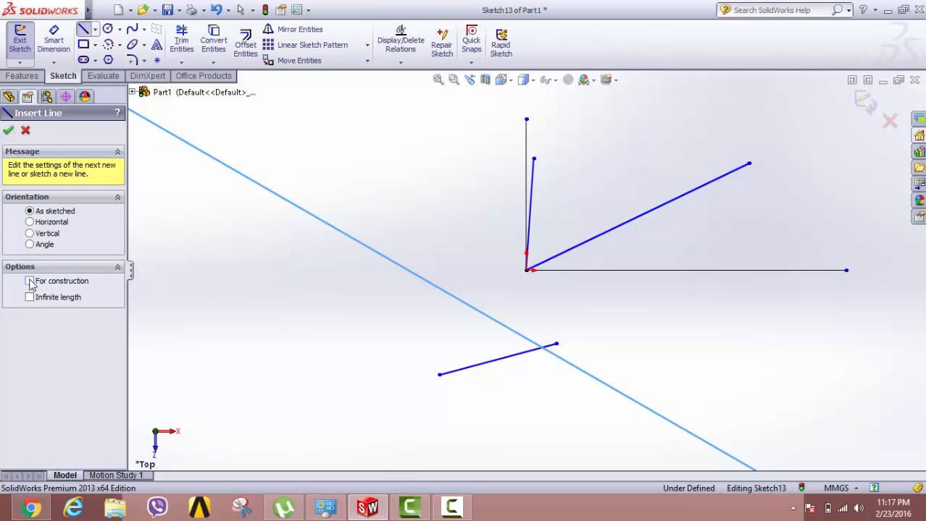
pyautogui.click(94, 29)
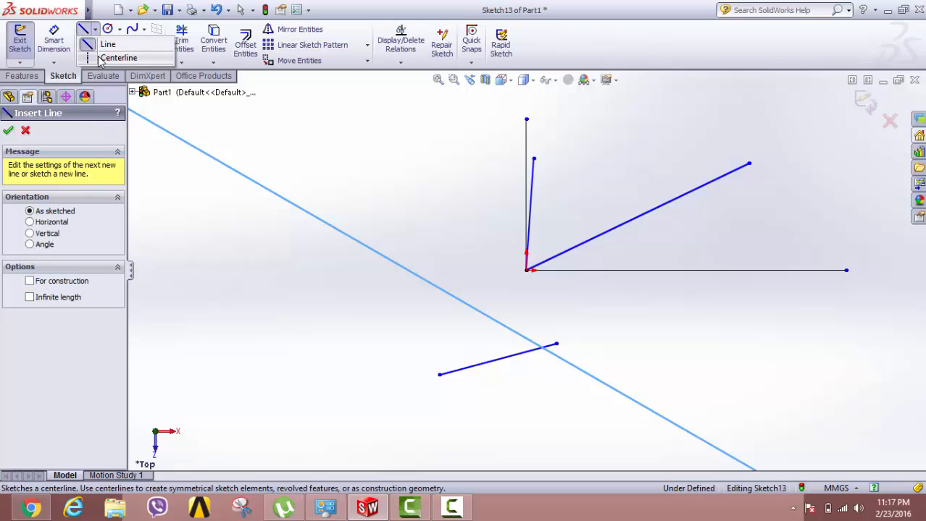
pyautogui.click(99, 58)
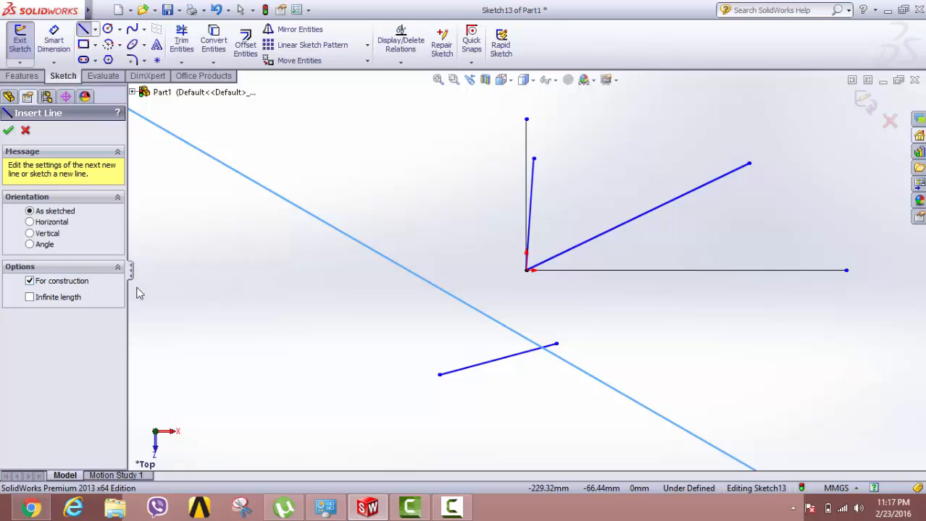
pyautogui.click(528, 271)
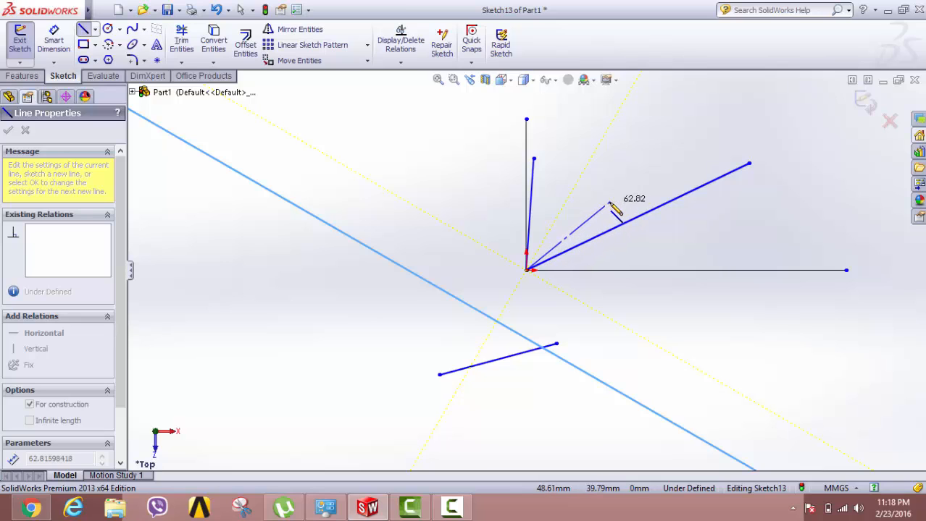
pyautogui.click(710, 113)
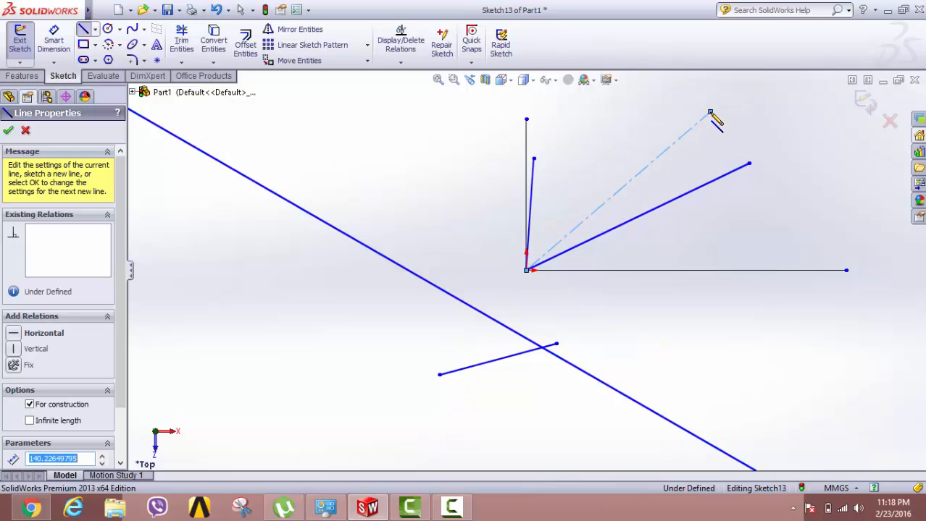
pyautogui.rightClick(369, 123)
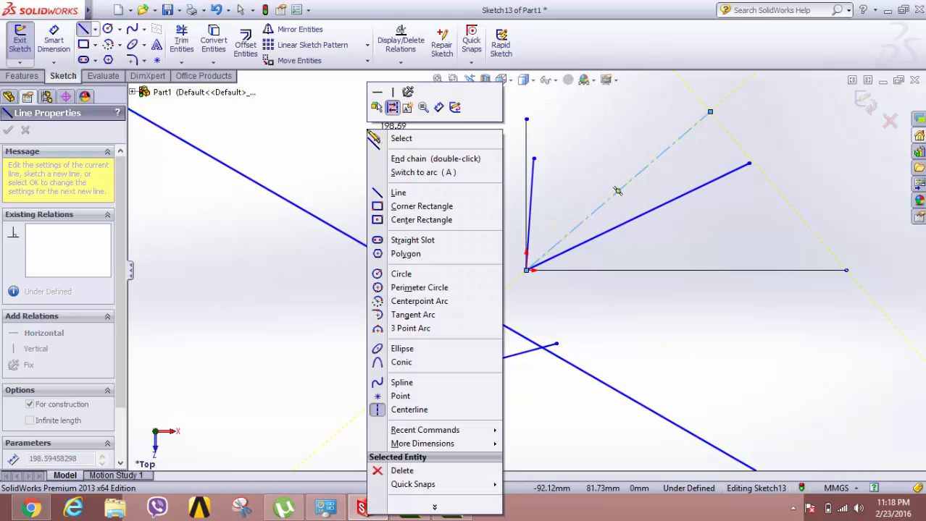
pyautogui.click(415, 193)
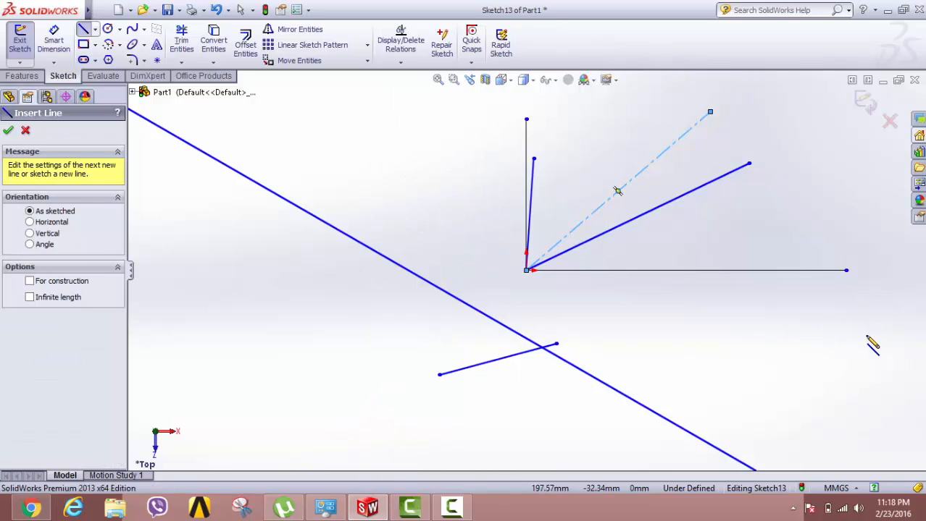
pyautogui.click(512, 358)
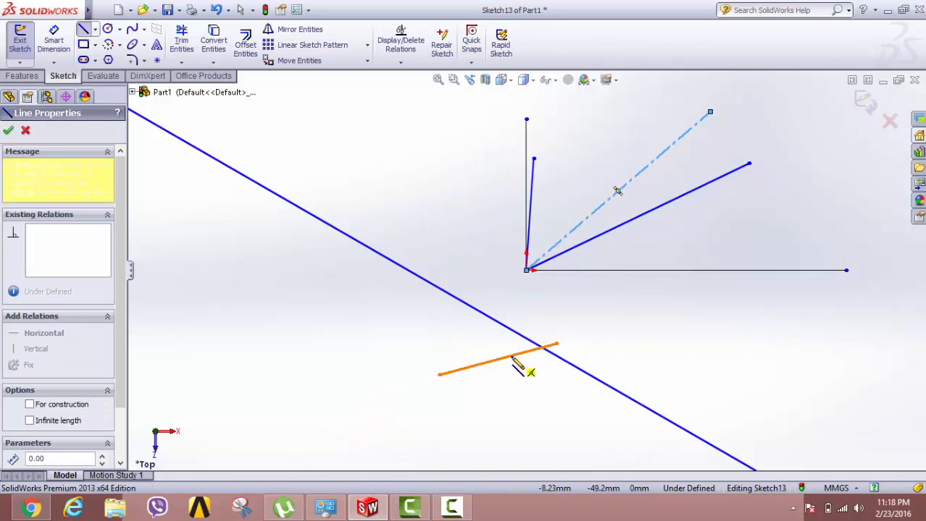
pyautogui.click(497, 358)
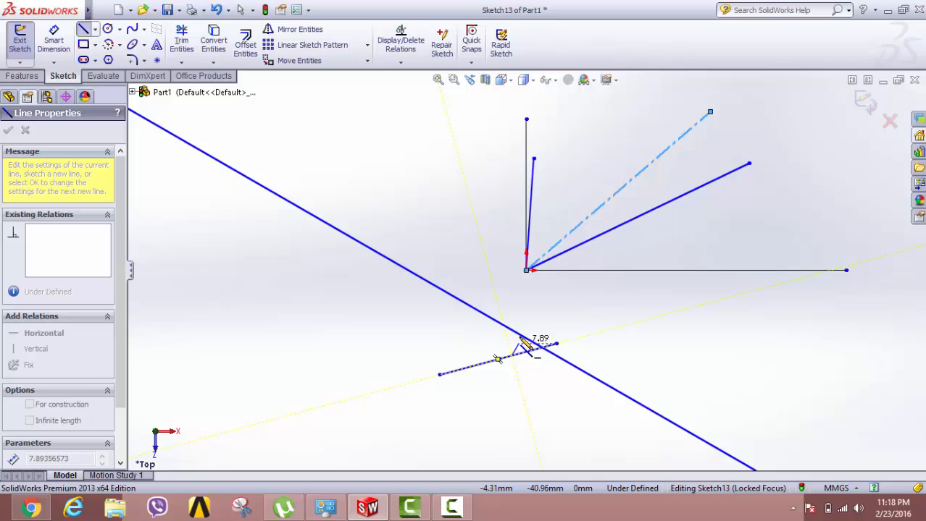
pyautogui.rightClick(356, 254)
pyautogui.click(389, 183)
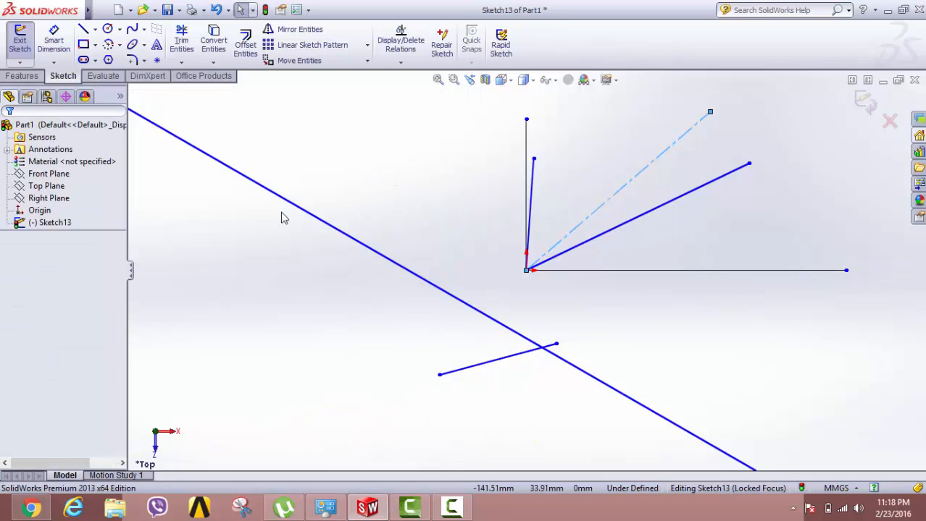
# Delete every line in the sketch, including the infinite line and the centerline, except the horizontal line from the origin.
pyautogui.click(304, 211)
pyautogui.press('Delete')
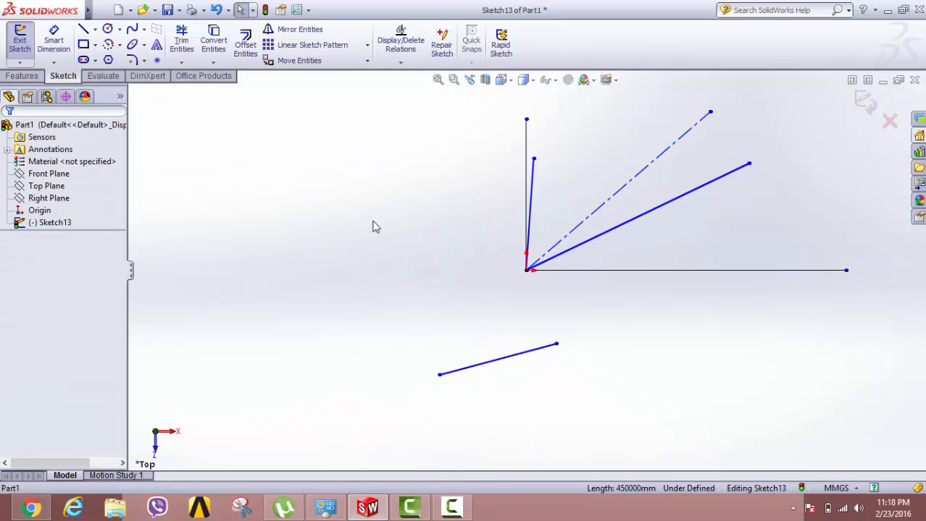
pyautogui.click(509, 356)
pyautogui.press('Delete')
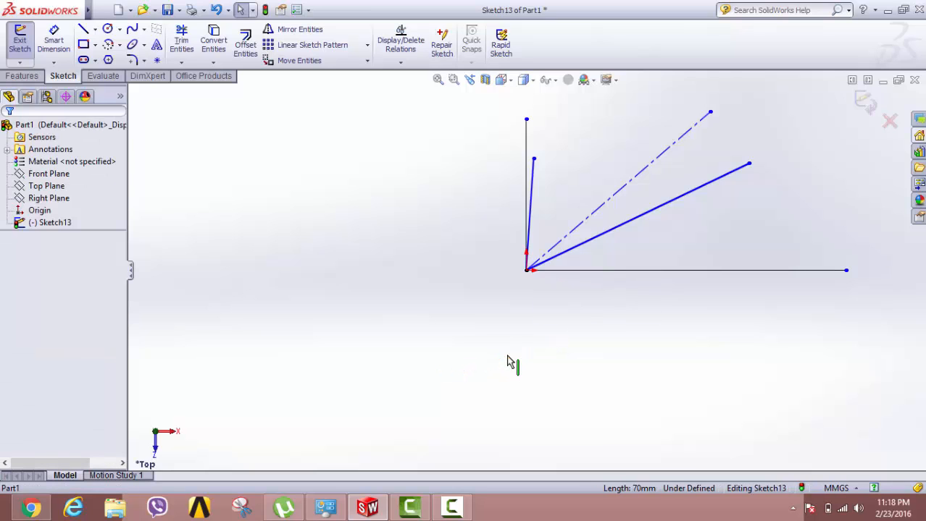
pyautogui.click(612, 242)
pyautogui.press('Delete')
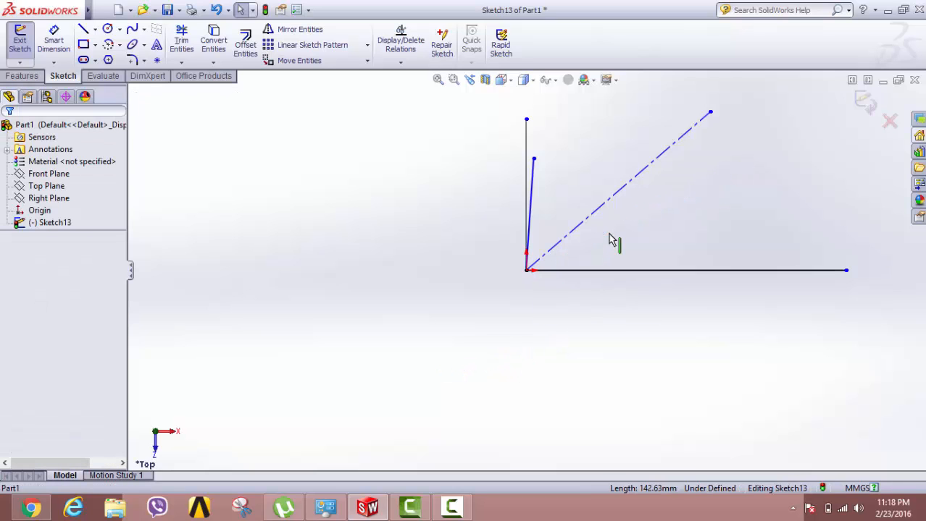
pyautogui.click(531, 201)
pyautogui.press('Delete')
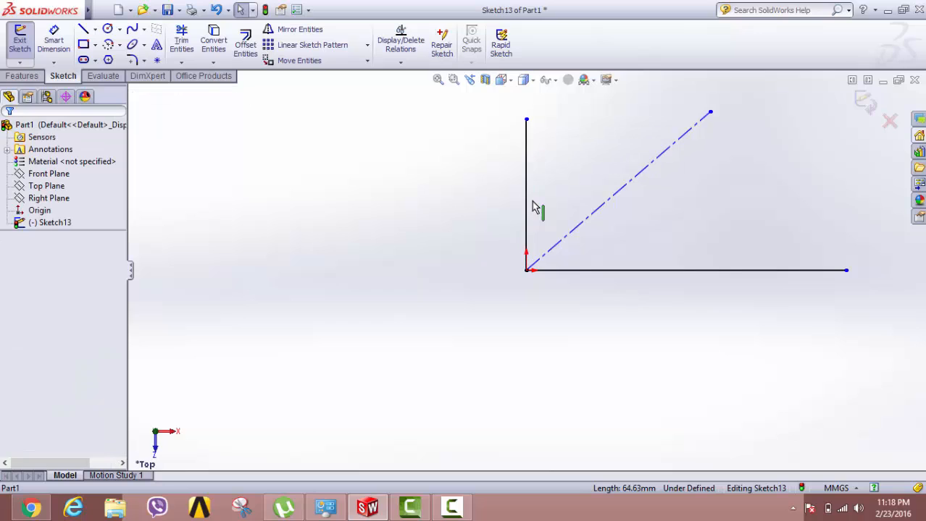
pyautogui.click(602, 211)
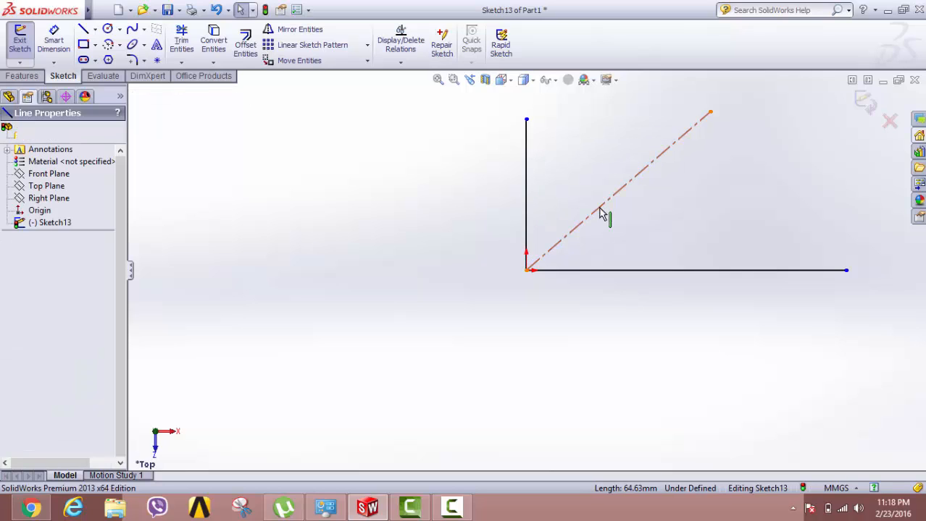
pyautogui.press('Delete')
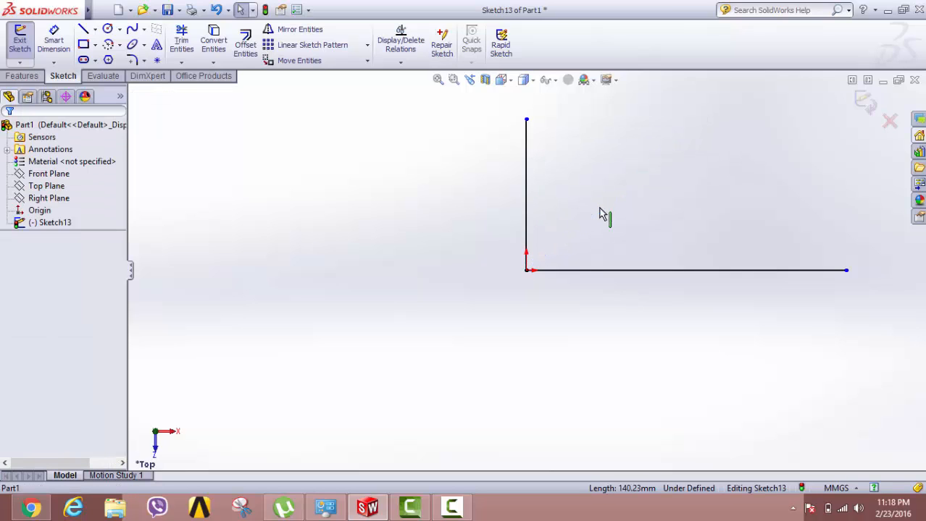
pyautogui.click(528, 212)
pyautogui.press('Delete')
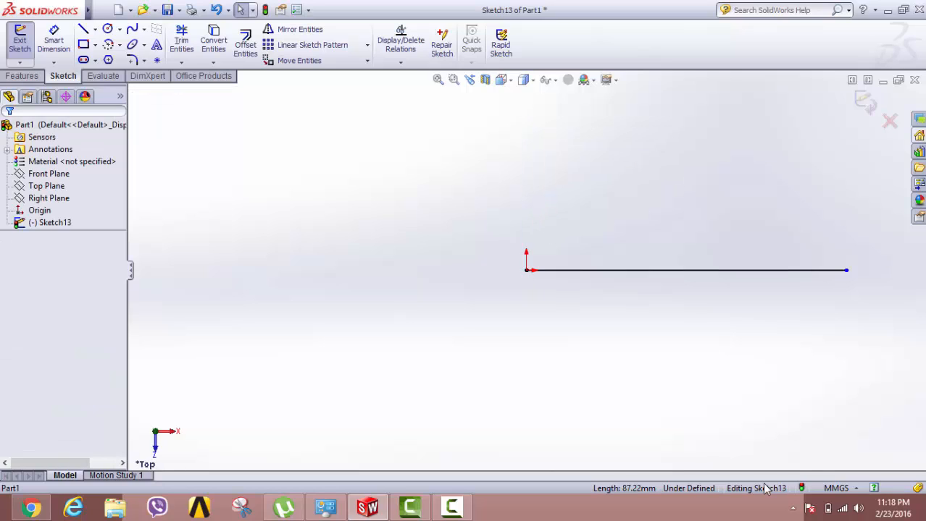
# Exit the sketch and extrude the horizontal line 40 mm blind as a one-direction thin feature 10 mm thick.
pyautogui.click(648, 271)
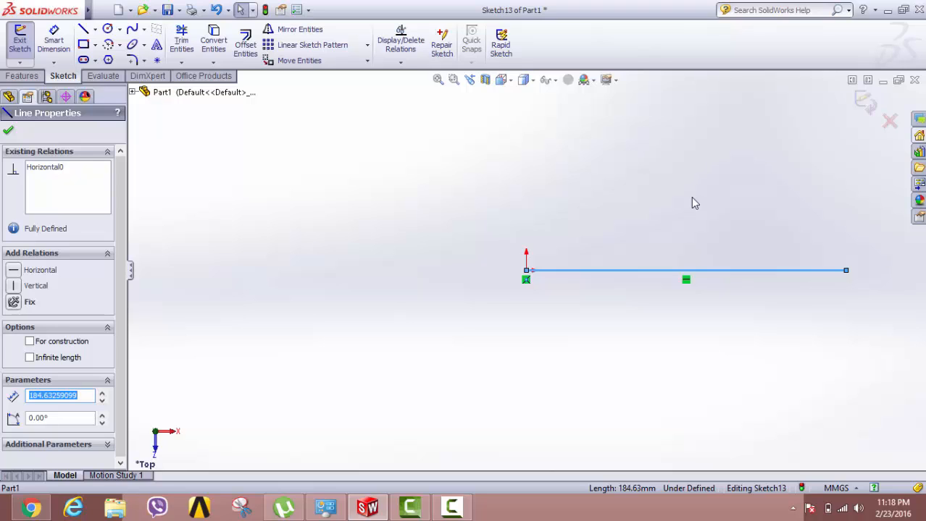
pyautogui.click(863, 103)
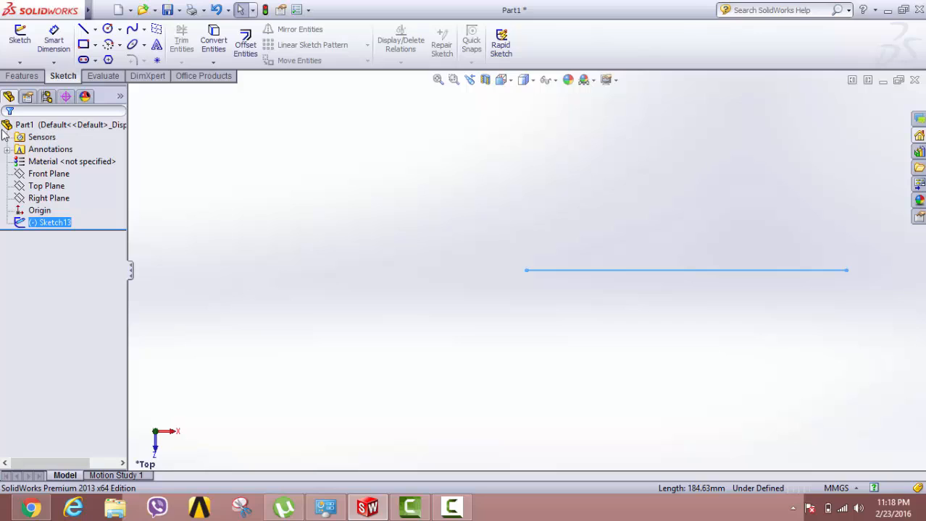
pyautogui.click(22, 78)
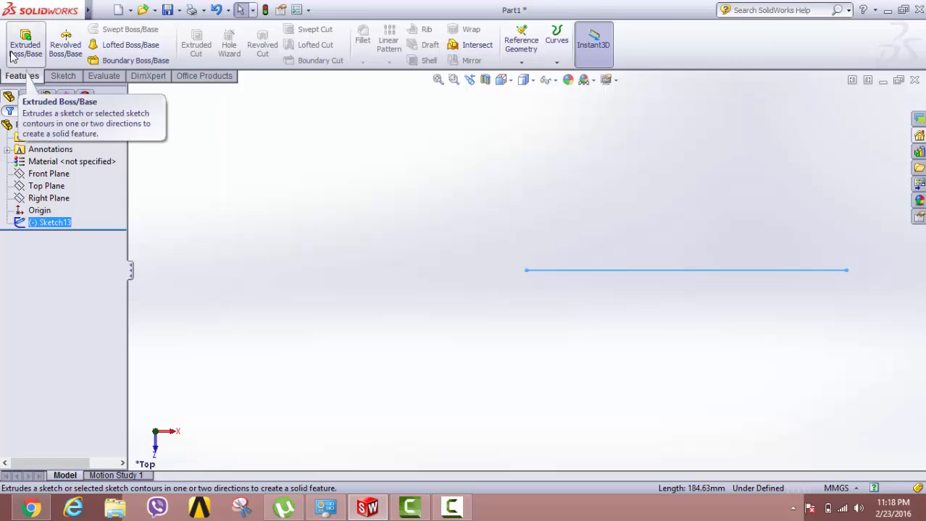
pyautogui.click(25, 56)
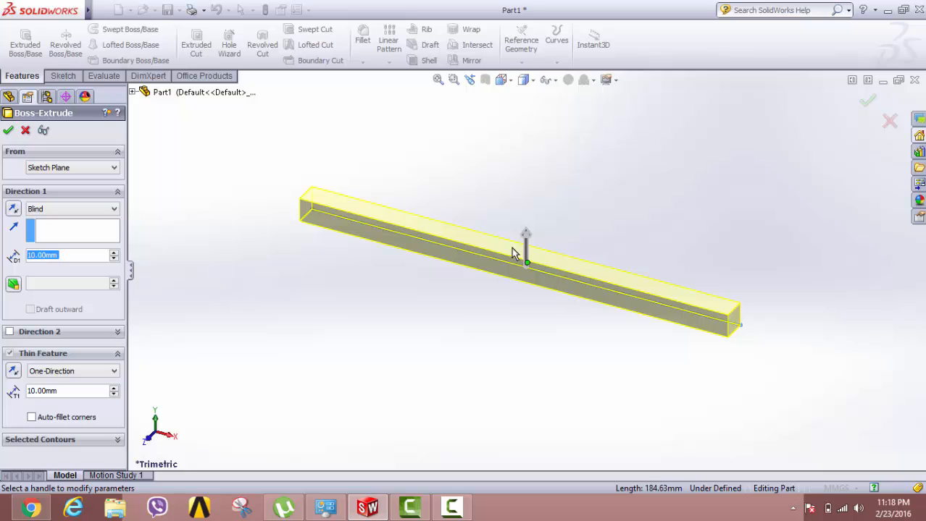
pyautogui.moveTo(535, 242); pyautogui.dragTo(525, 194)
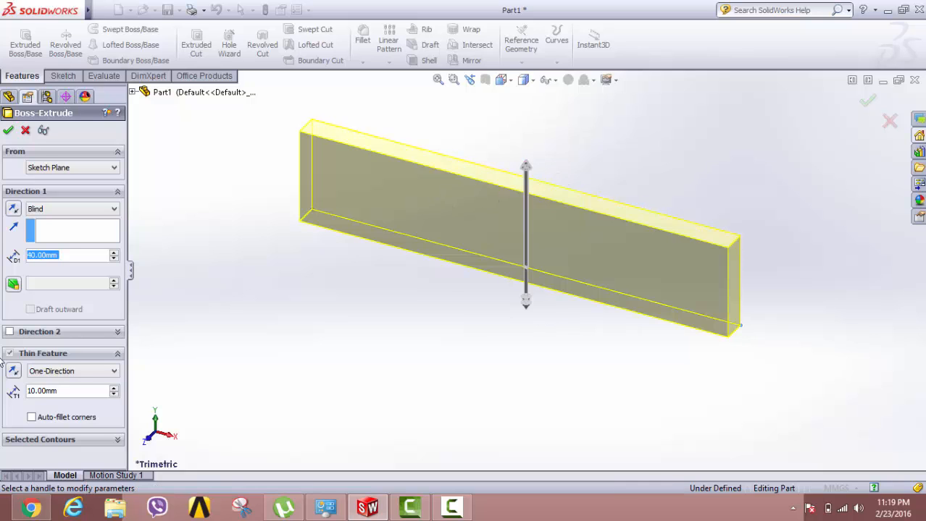
pyautogui.click(8, 131)
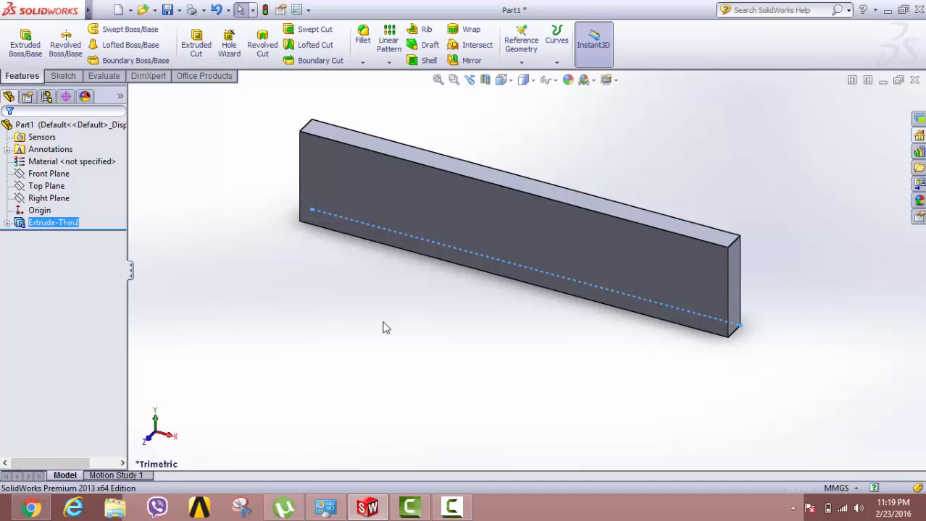
# Delete the extruded thin feature while keeping its sketch.
pyautogui.moveTo(385, 327); pyautogui.dragTo(428, 314, button='middle')
pyautogui.moveTo(385, 294); pyautogui.dragTo(336, 432, button='middle')
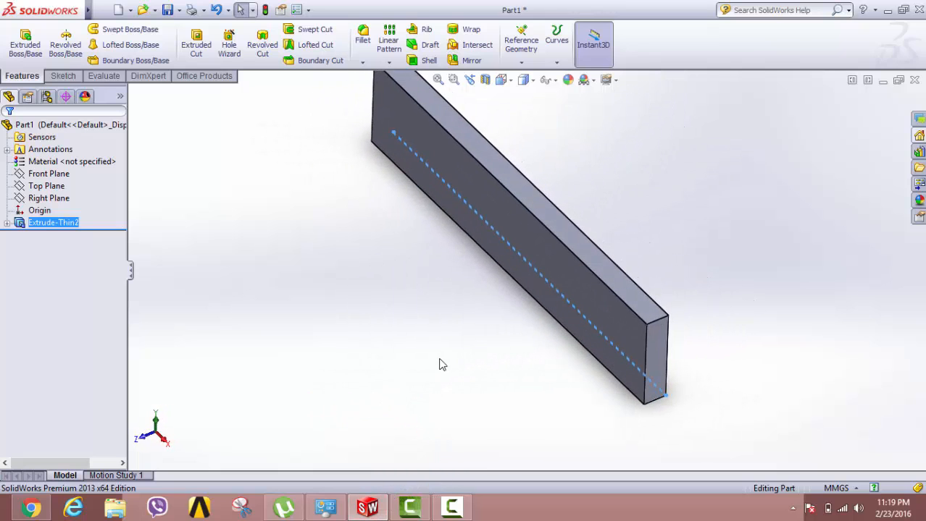
pyautogui.moveTo(440, 365); pyautogui.dragTo(456, 422, button='middle')
pyautogui.press('Escape')
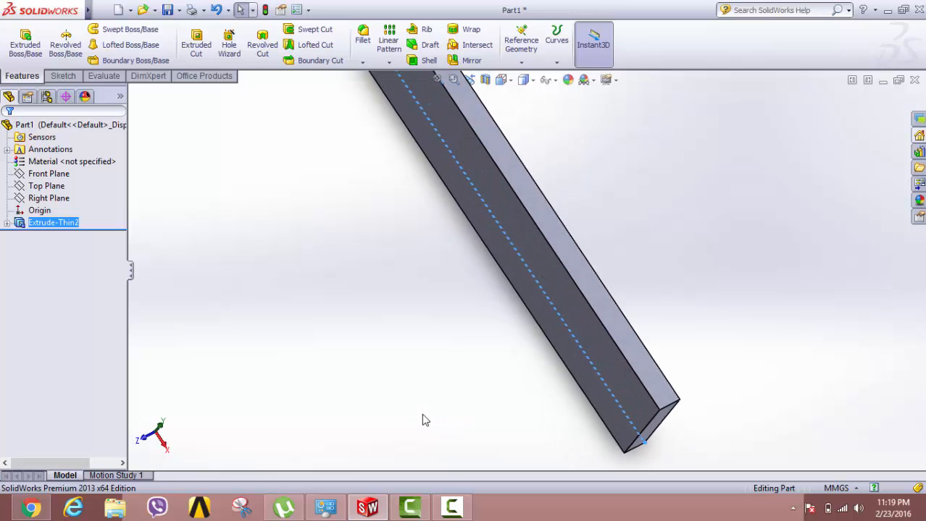
pyautogui.click(52, 223)
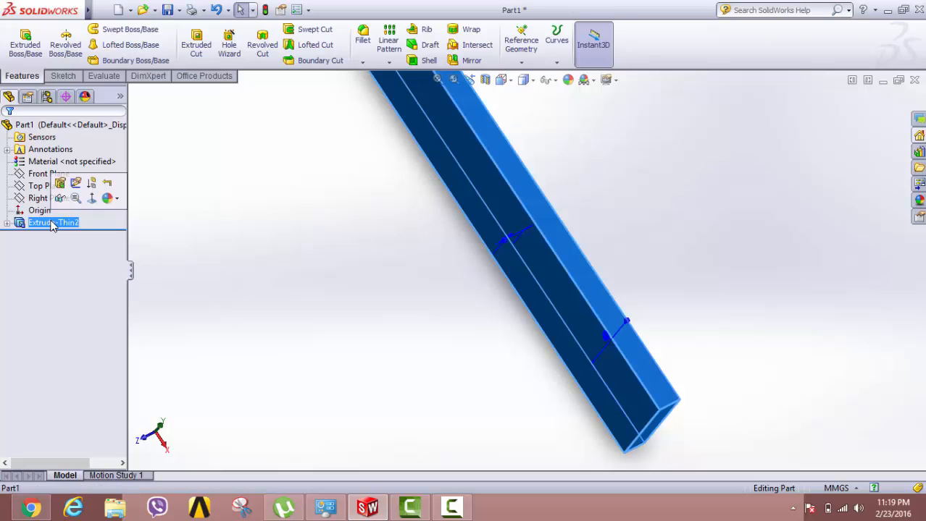
pyautogui.press('BackSpace')
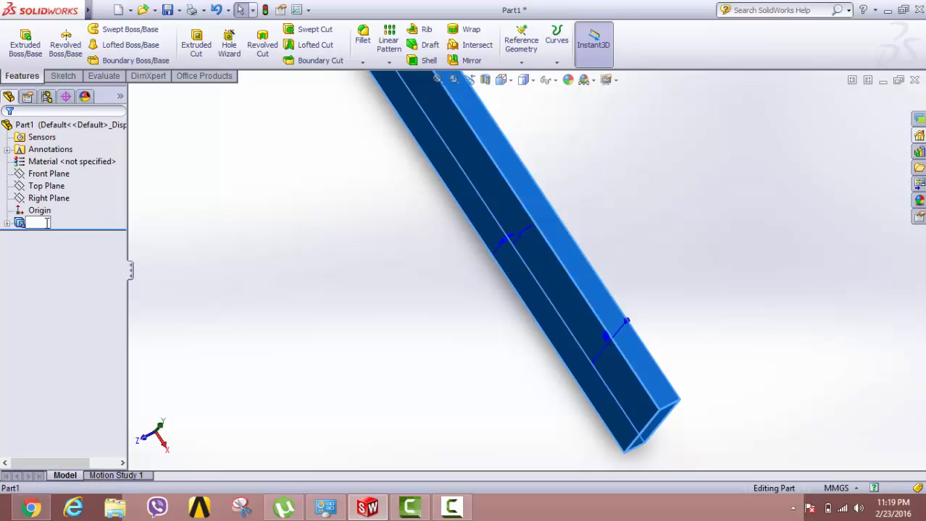
pyautogui.click(22, 225)
pyautogui.press('Delete')
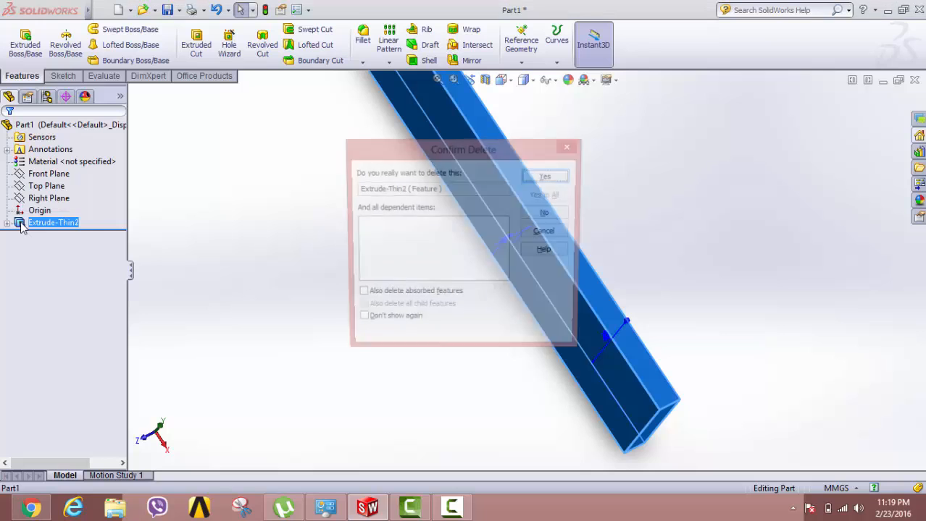
pyautogui.click(547, 174)
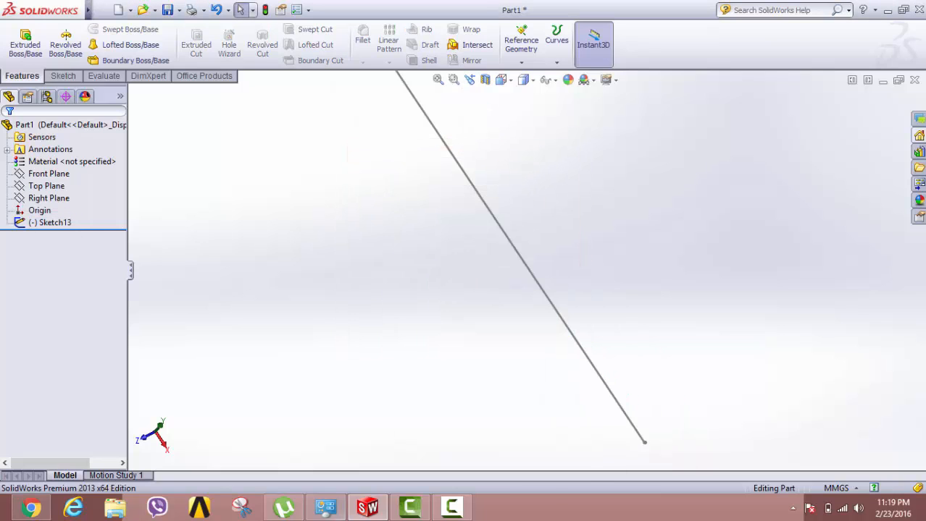
# Reopen the sketch containing the horizontal line for editing.
pyautogui.click(60, 225)
pyautogui.click(68, 182)
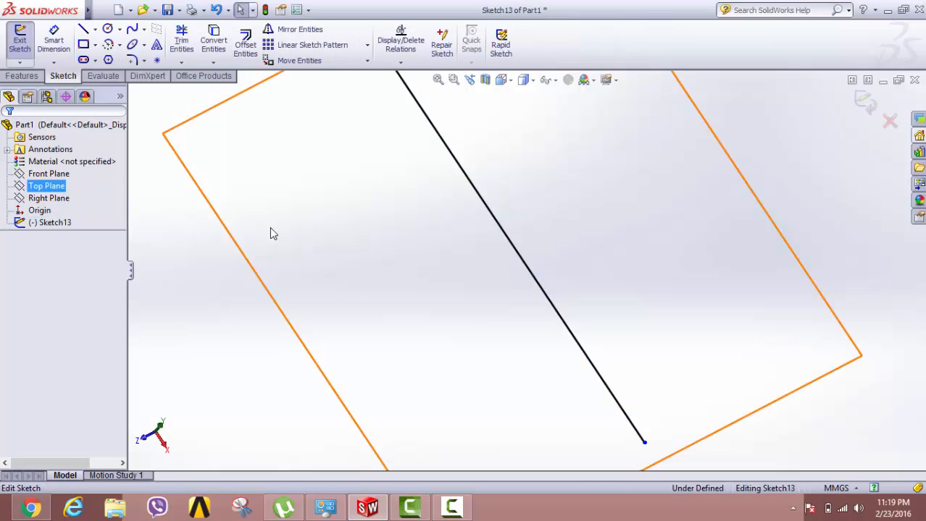
pyautogui.click(500, 80)
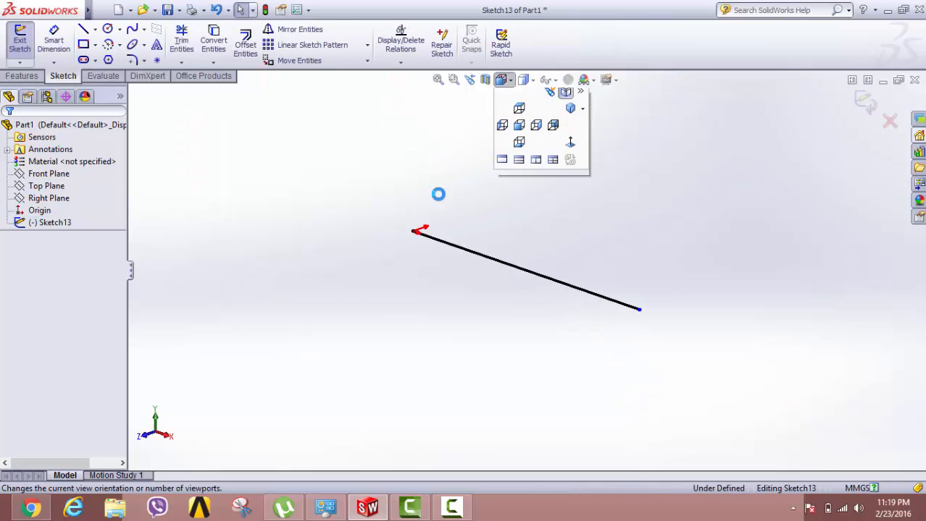
pyautogui.click(438, 196)
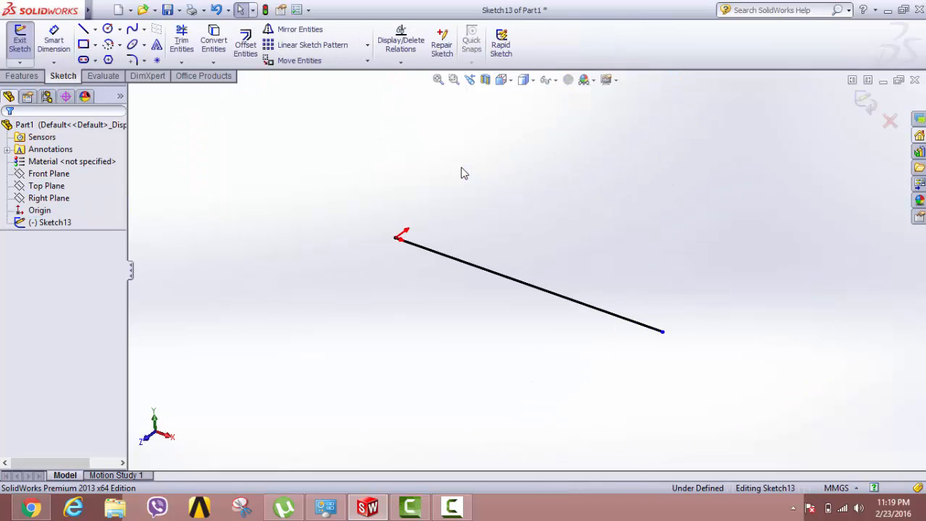
# Delete the existing line and sketch a horizontal centerline about 178 mm long starting at the origin.
pyautogui.click(450, 272)
pyautogui.press('Delete')
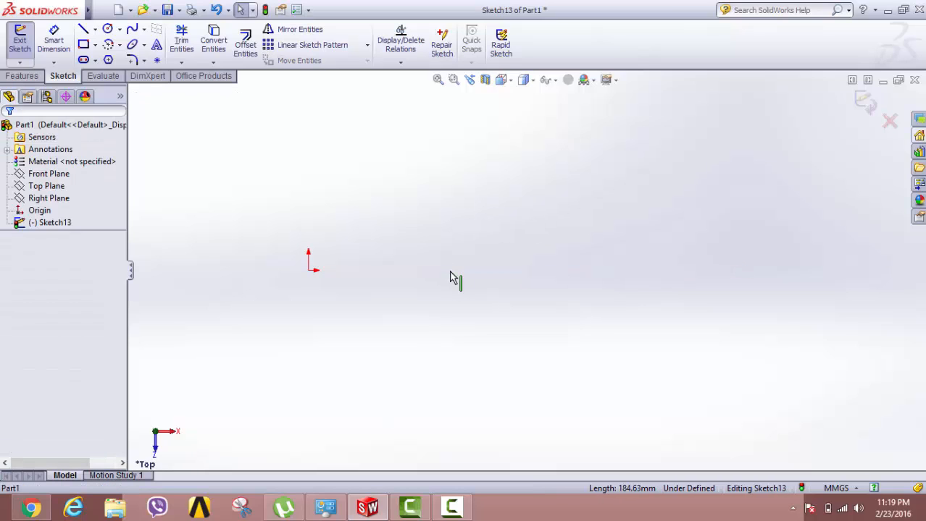
pyautogui.click(94, 29)
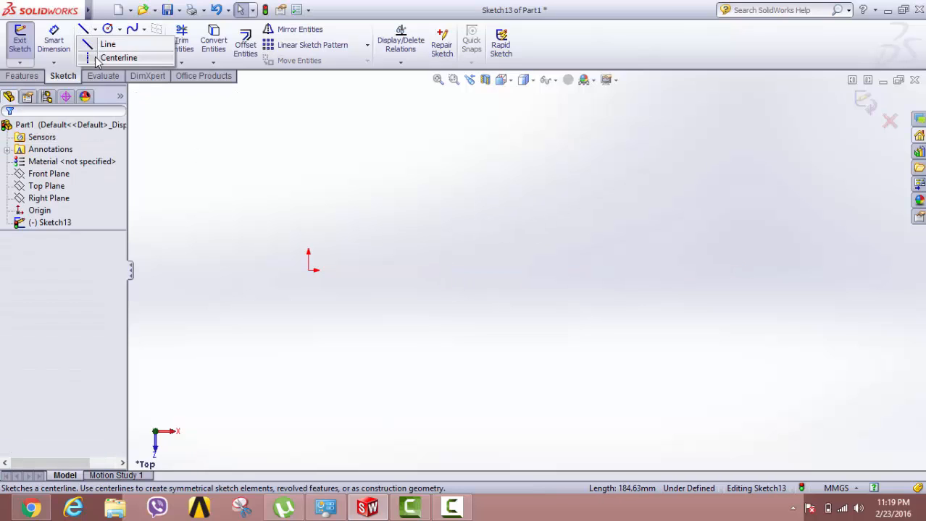
pyautogui.click(119, 58)
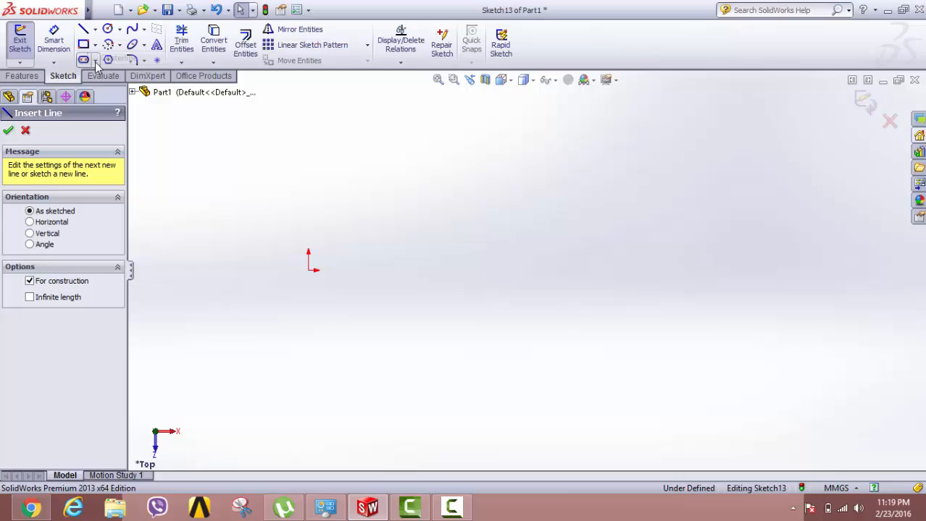
pyautogui.click(313, 270)
pyautogui.click(731, 271)
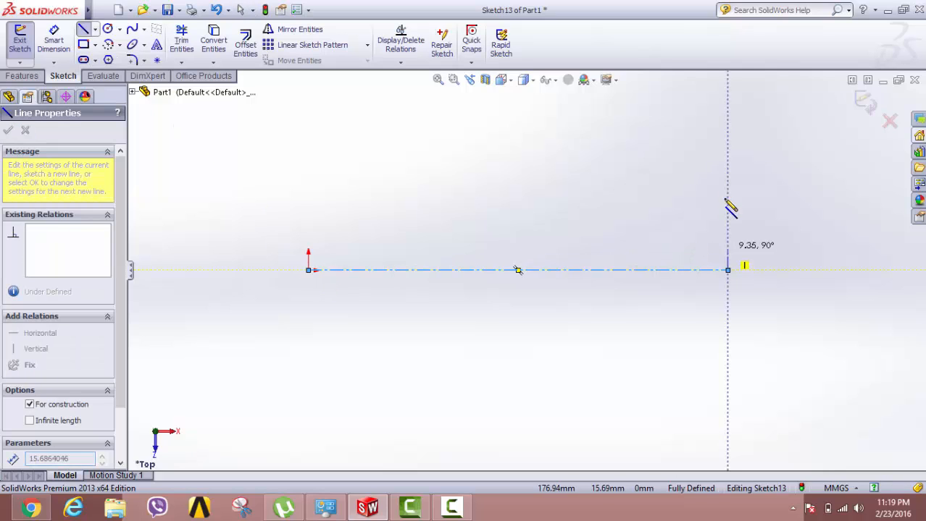
pyautogui.rightClick(717, 175)
pyautogui.click(742, 198)
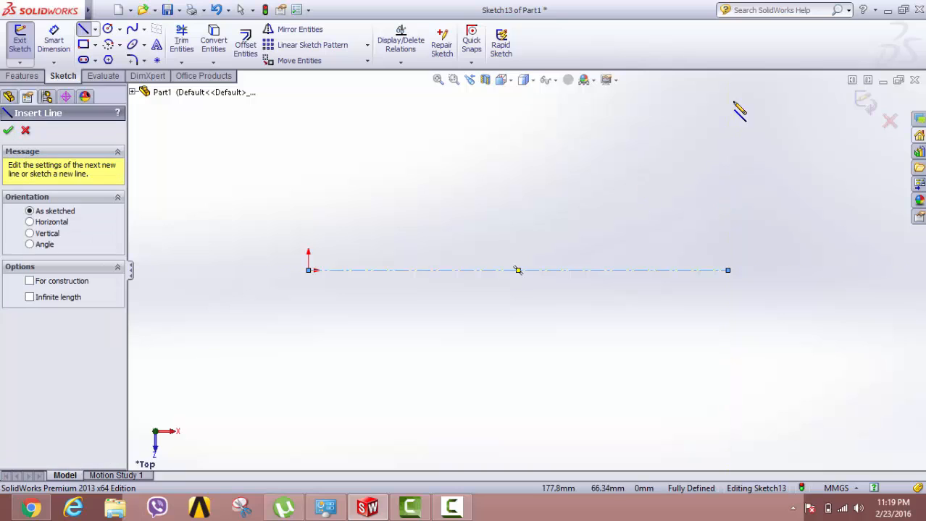
# Exit the sketch and try to extrude the centerline 41 mm blind.
pyautogui.click(19, 40)
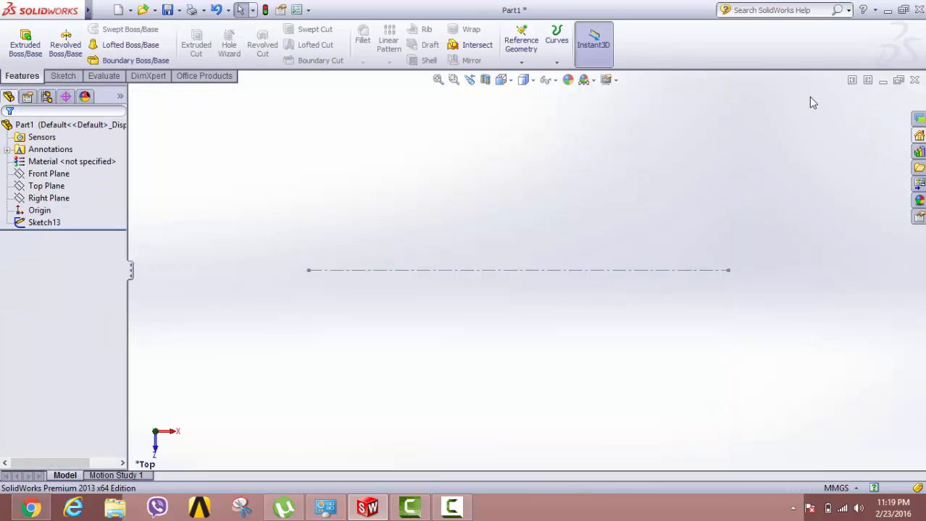
pyautogui.click(25, 45)
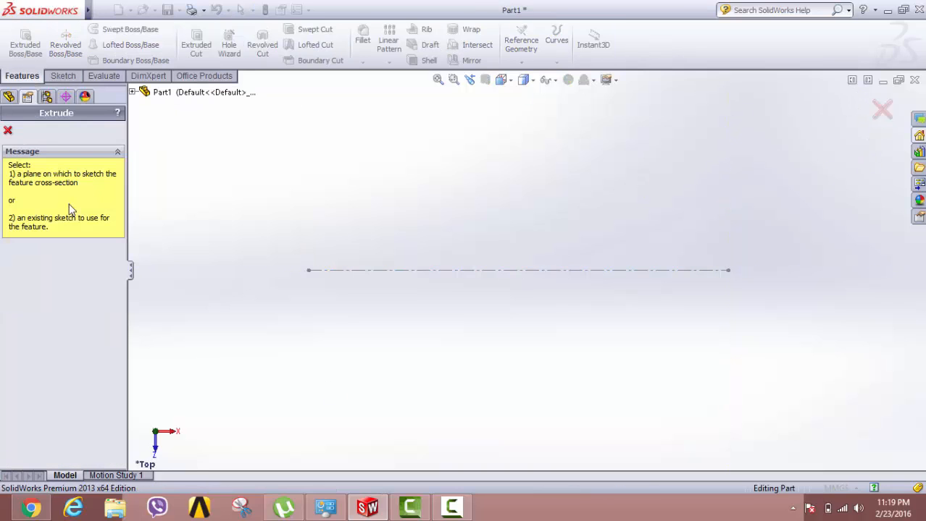
pyautogui.click(468, 276)
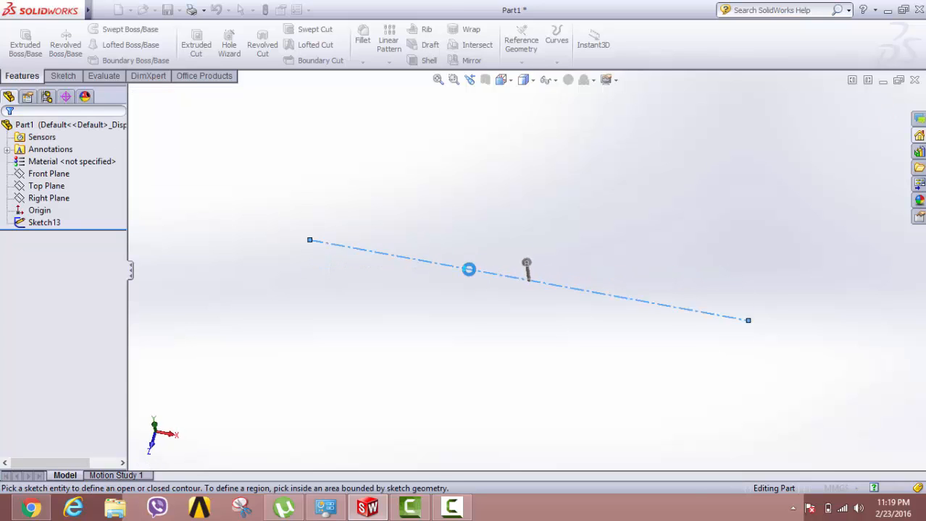
pyautogui.moveTo(528, 243); pyautogui.dragTo(541, 180)
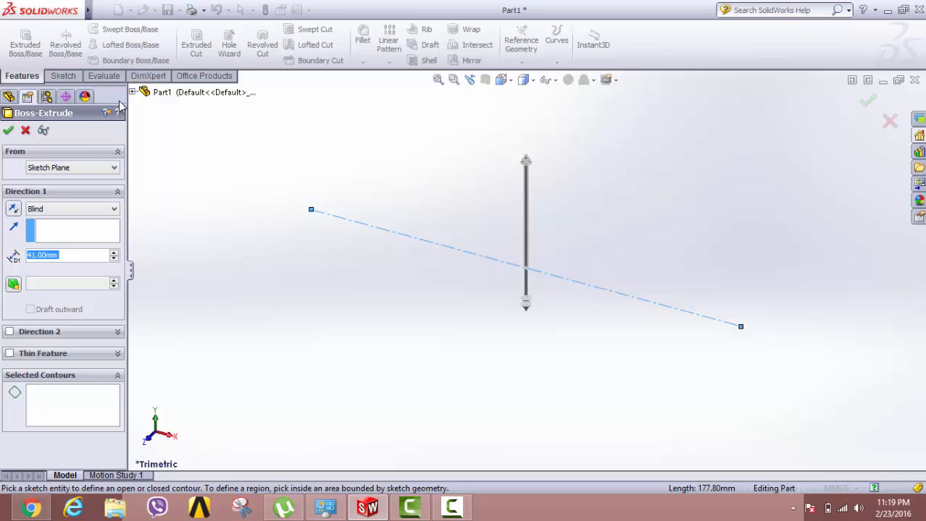
pyautogui.click(8, 131)
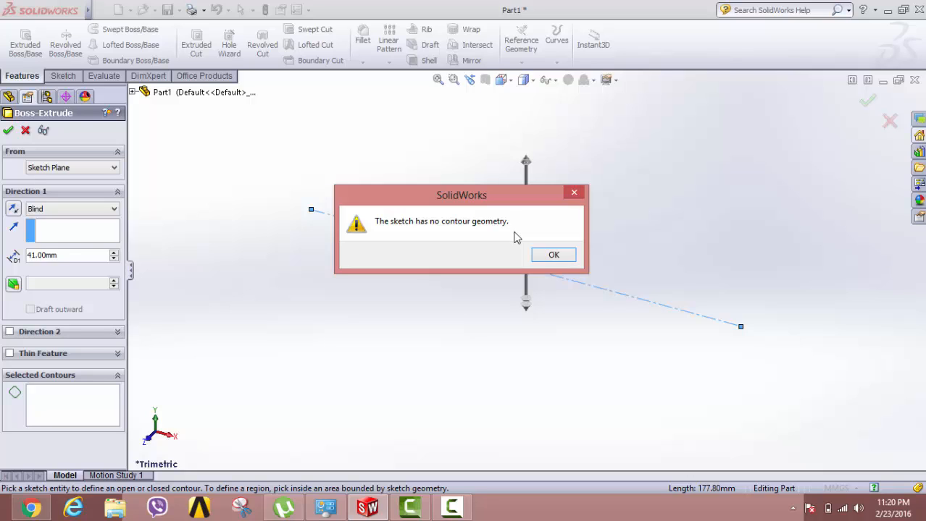
pyautogui.click(553, 256)
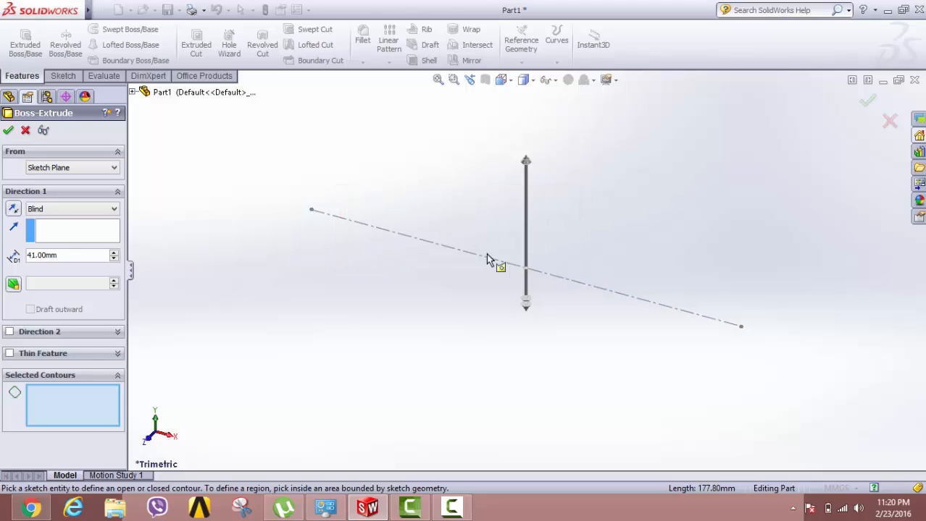
pyautogui.click(9, 131)
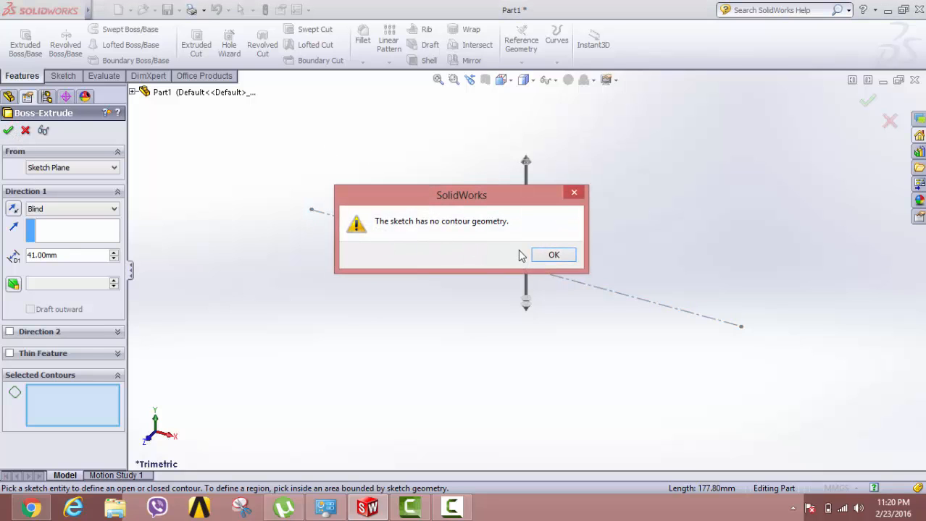
pyautogui.click(551, 255)
pyautogui.click(26, 130)
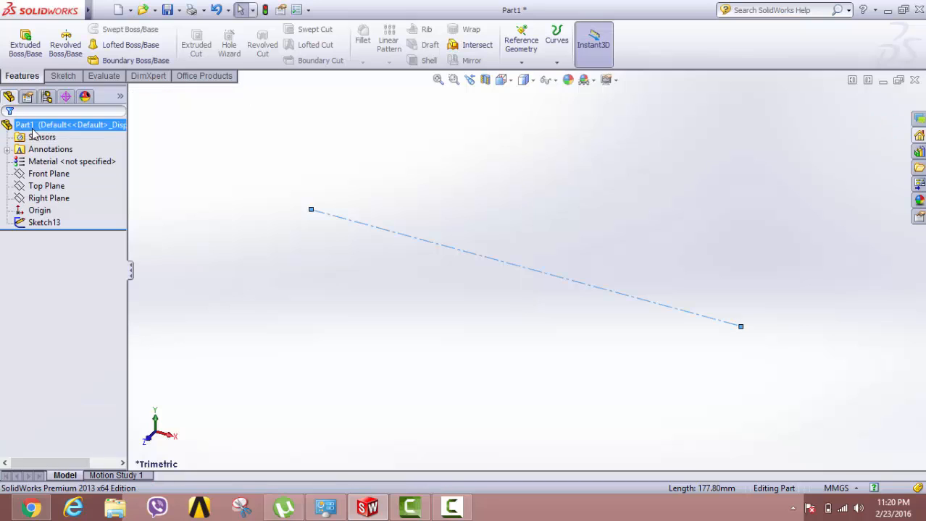
# Reopen the sketch for editing and delete the horizontal centerline.
pyautogui.click(665, 200)
pyautogui.click(44, 222)
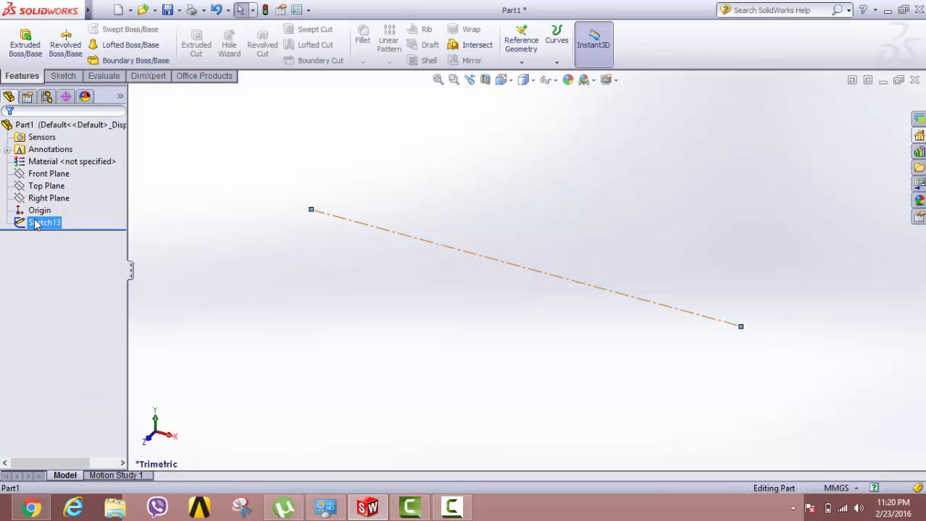
pyautogui.click(42, 182)
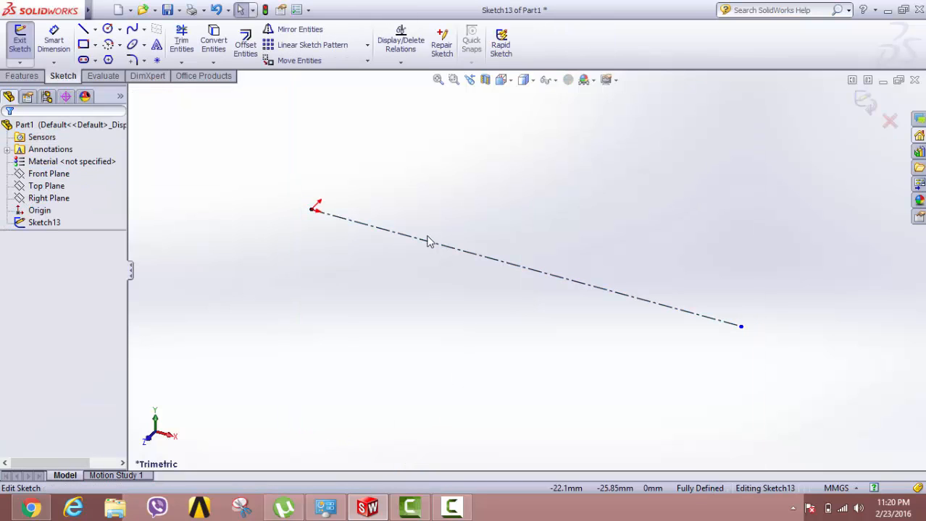
pyautogui.click(557, 282)
pyautogui.press('Delete')
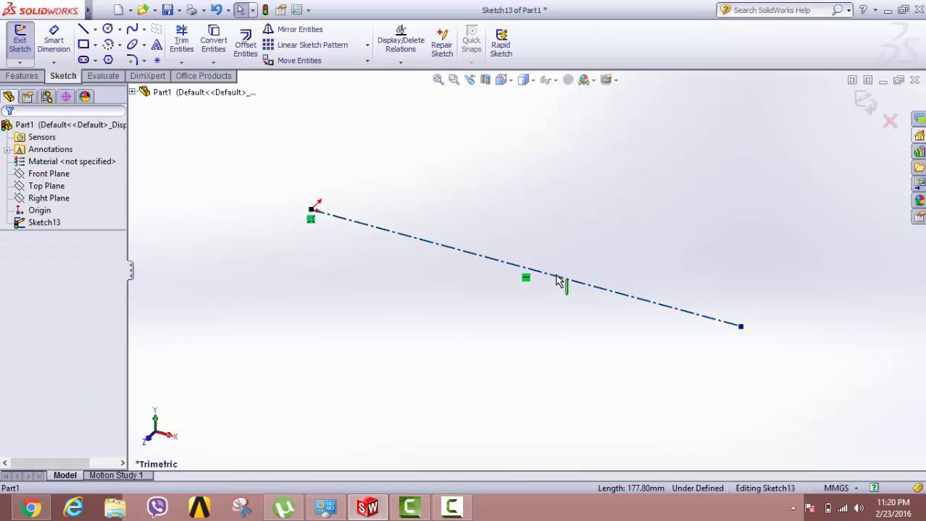
# Sketch an angled solid line about 97 mm long starting at the origin.
pyautogui.click(84, 29)
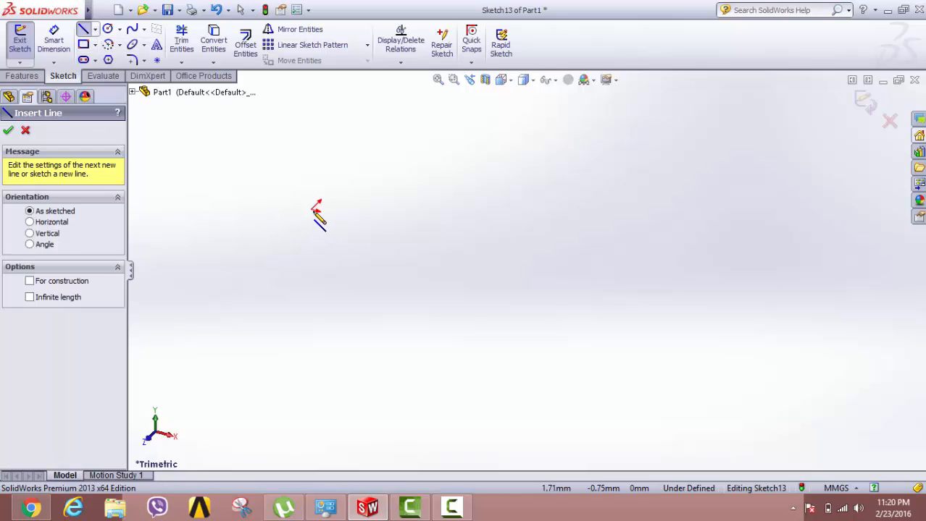
pyautogui.click(311, 210)
pyautogui.click(482, 312)
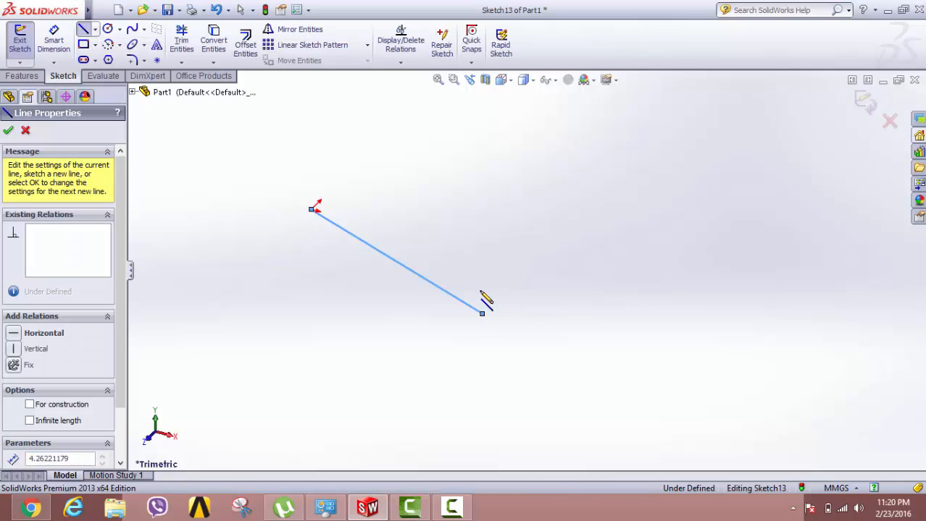
pyautogui.rightClick(513, 231)
pyautogui.click(542, 184)
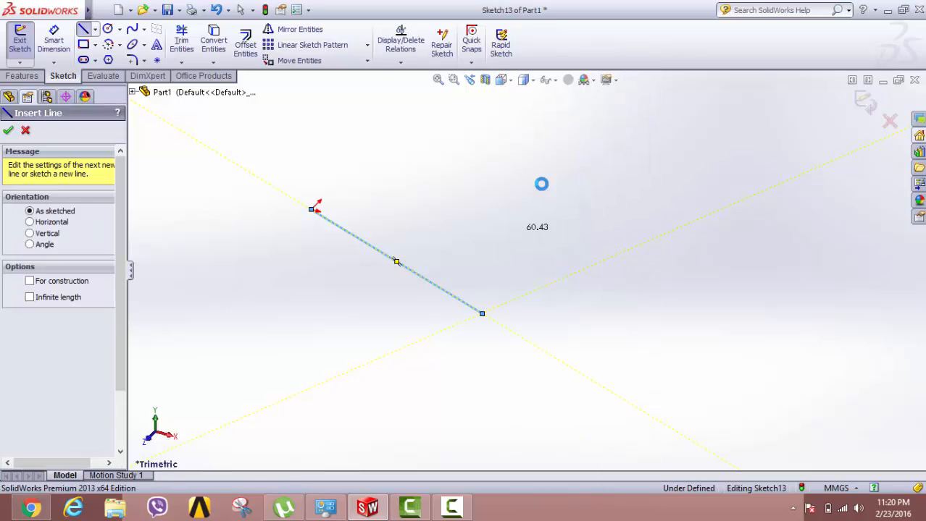
pyautogui.press('Escape')
# Sketch a centerline about 97 mm long, offset from the solid line and parallel to it.
pyautogui.click(95, 29)
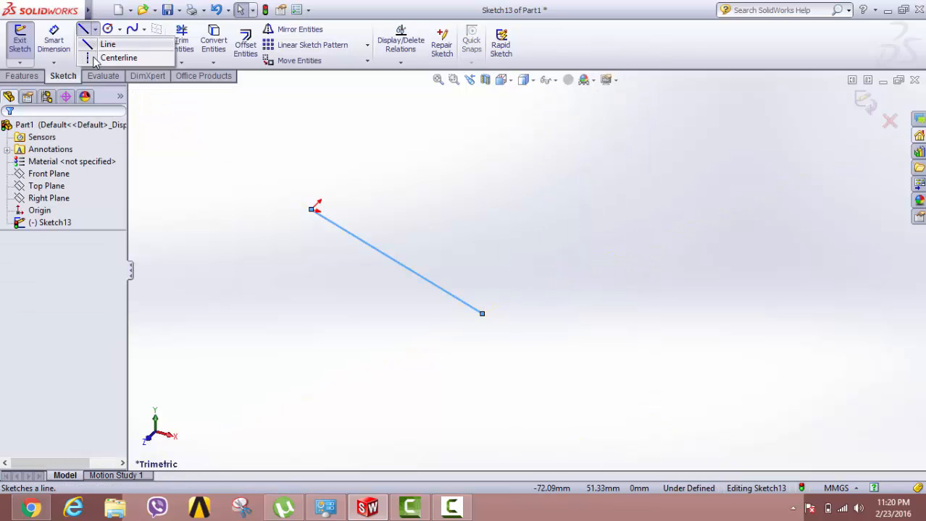
pyautogui.click(95, 63)
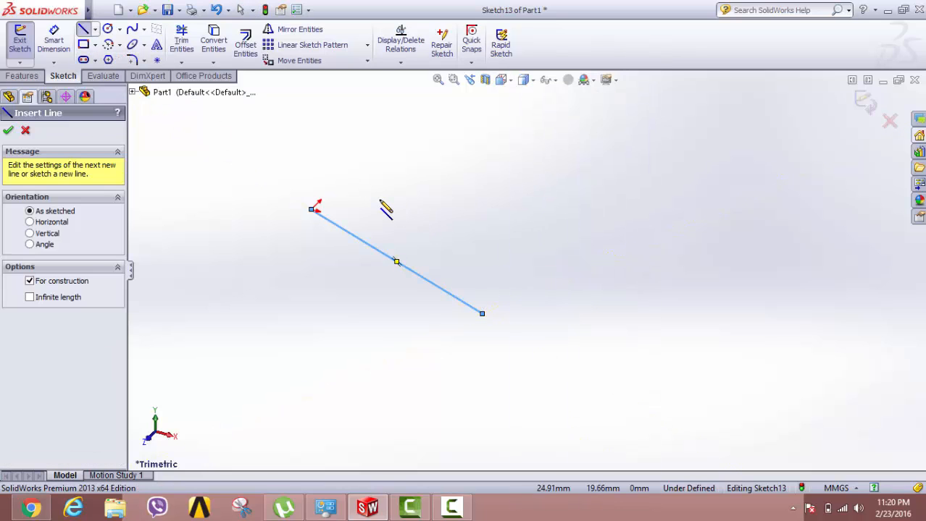
pyautogui.click(313, 210)
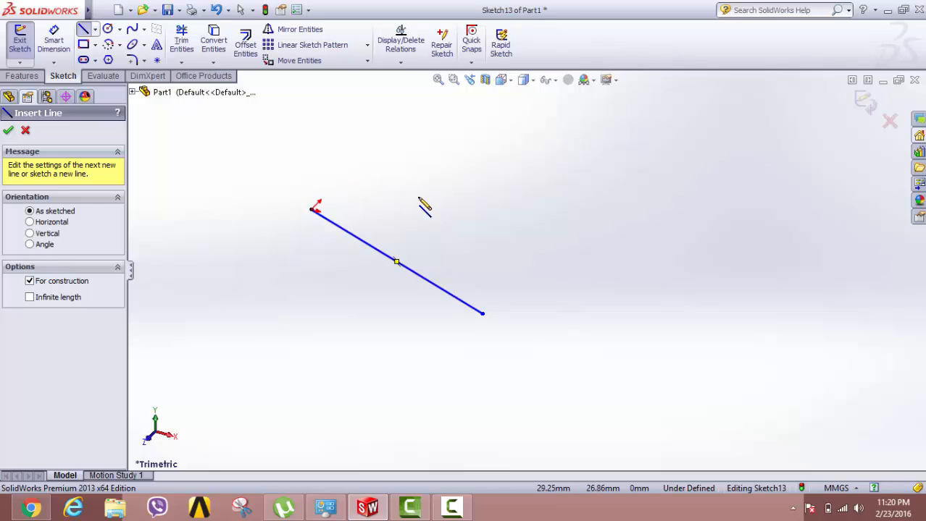
pyautogui.click(351, 171)
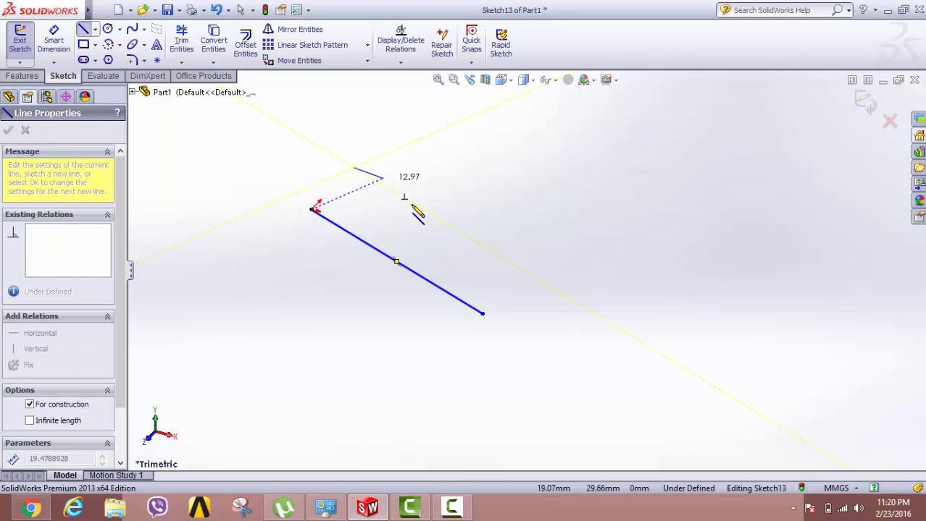
pyautogui.click(524, 271)
pyautogui.rightClick(568, 194)
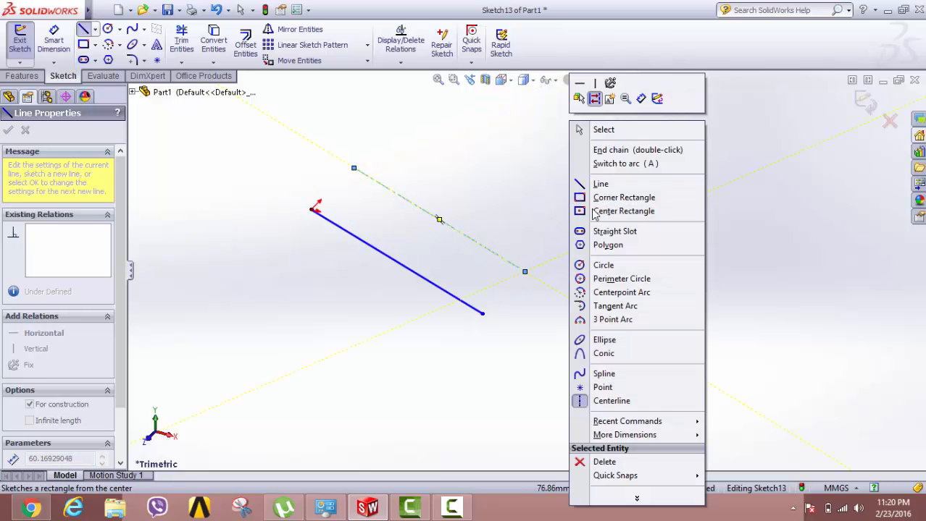
pyautogui.click(600, 190)
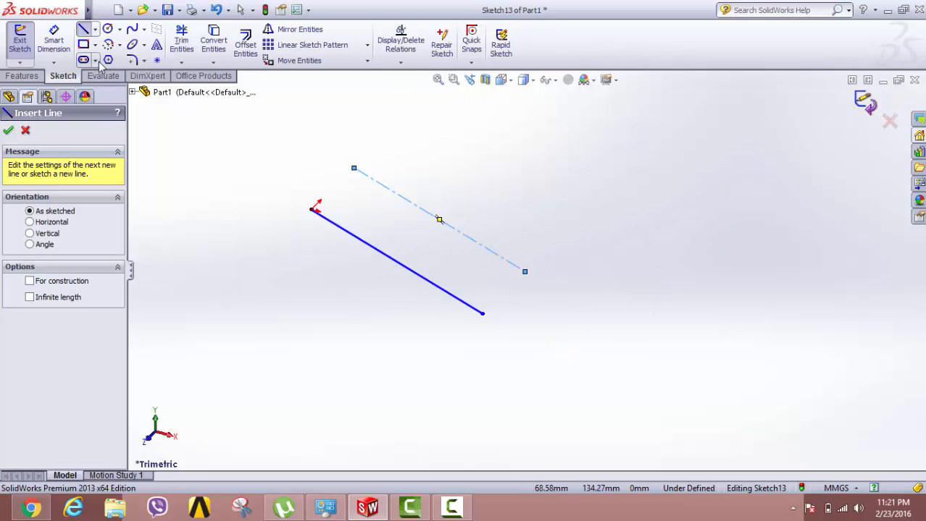
# Try to connect the centerline to the midpoint of the solid line with another line.
pyautogui.click(435, 219)
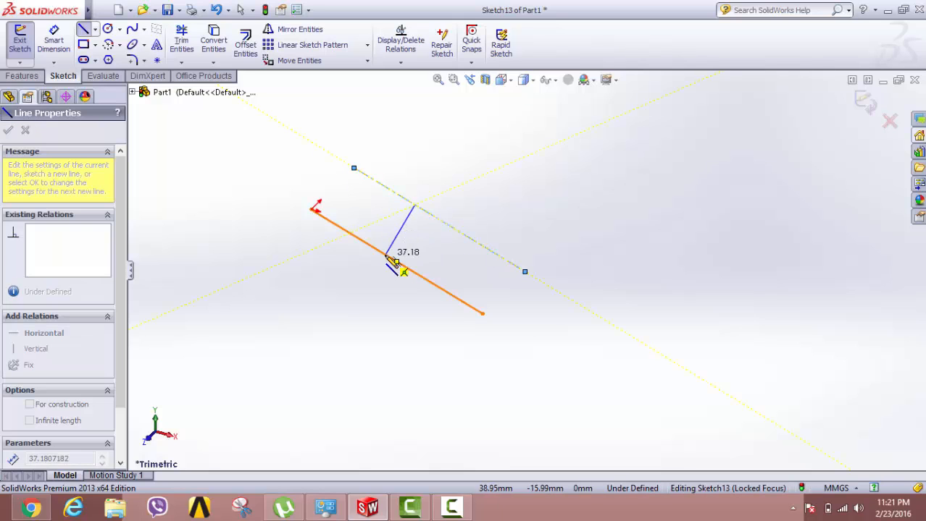
pyautogui.click(398, 262)
pyautogui.rightClick(427, 174)
pyautogui.click(439, 197)
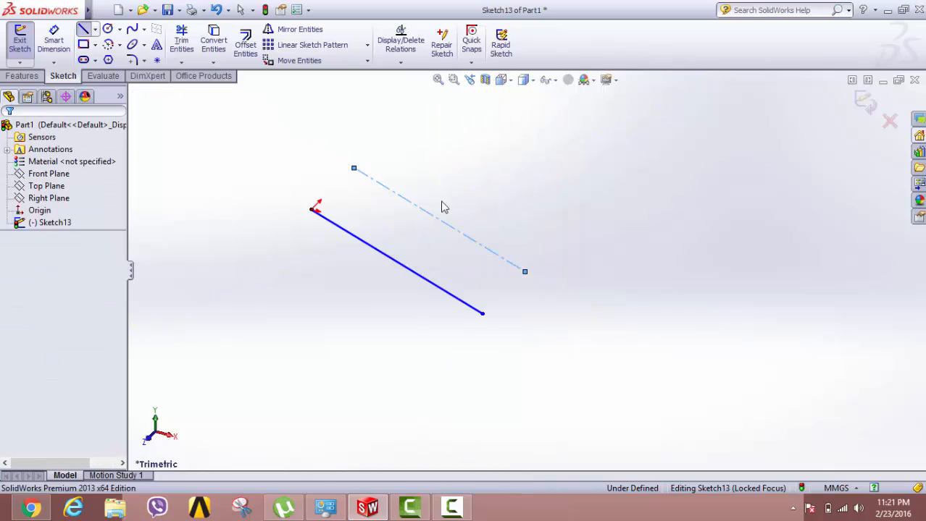
# Delete the parallel centerline and the angled solid line from the sketch.
pyautogui.click(425, 212)
pyautogui.press('Delete')
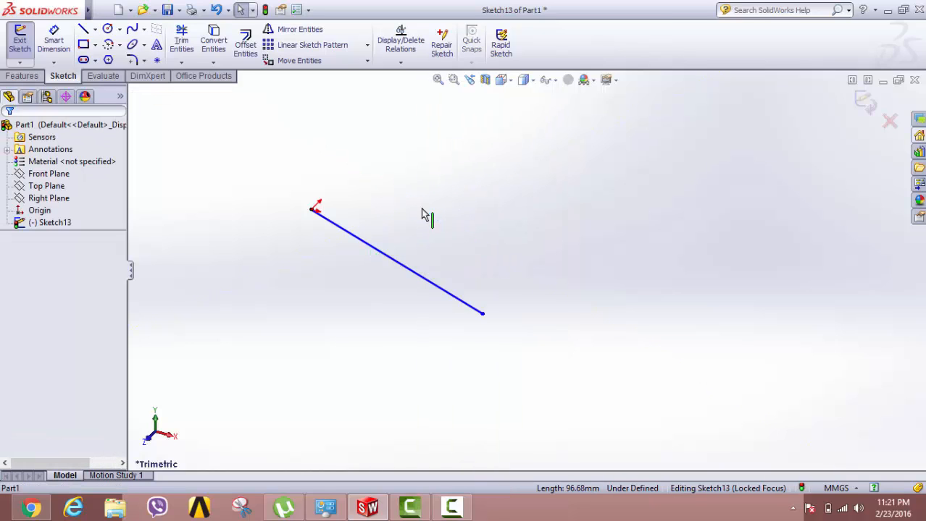
pyautogui.click(400, 268)
pyautogui.press('Delete')
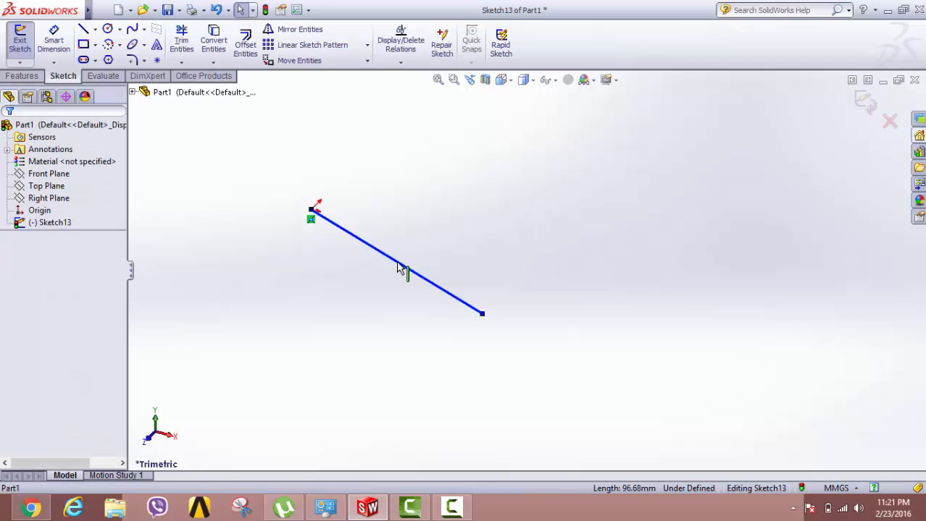
# Sketch an open zigzag chain of five connected solid lines starting at the origin, with the first line about 53 mm long.
pyautogui.click(95, 29)
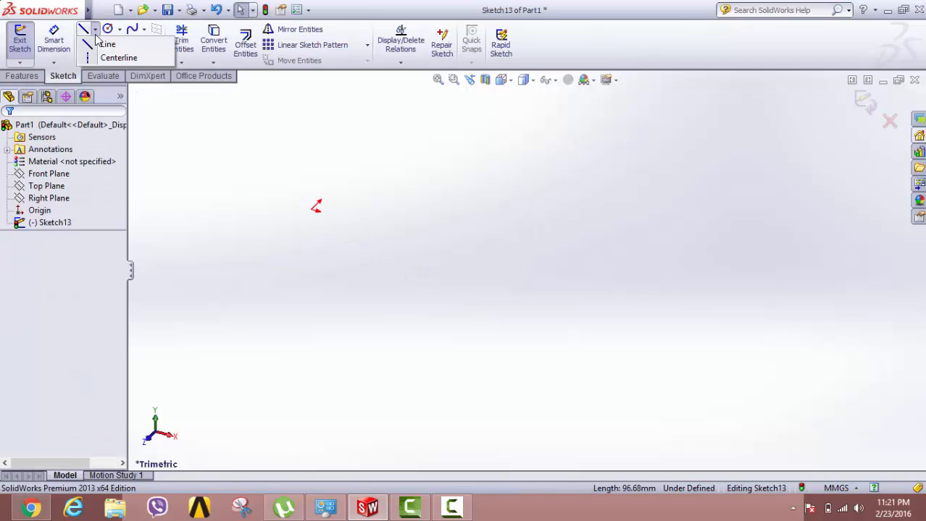
pyautogui.click(106, 44)
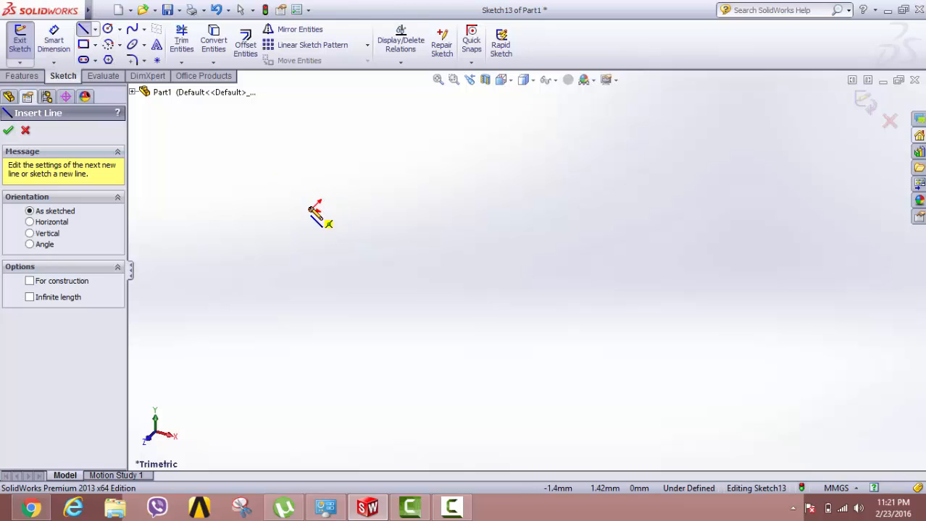
pyautogui.click(311, 210)
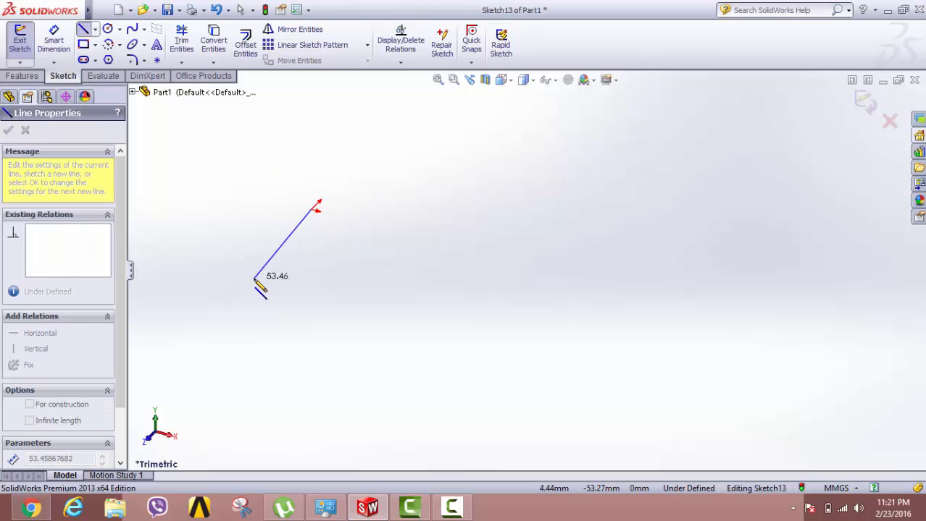
pyautogui.click(254, 279)
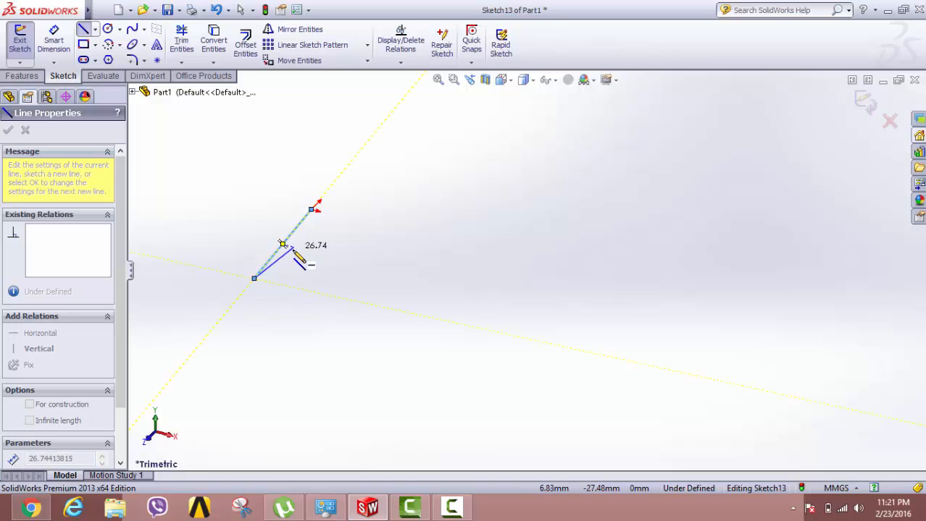
pyautogui.click(384, 261)
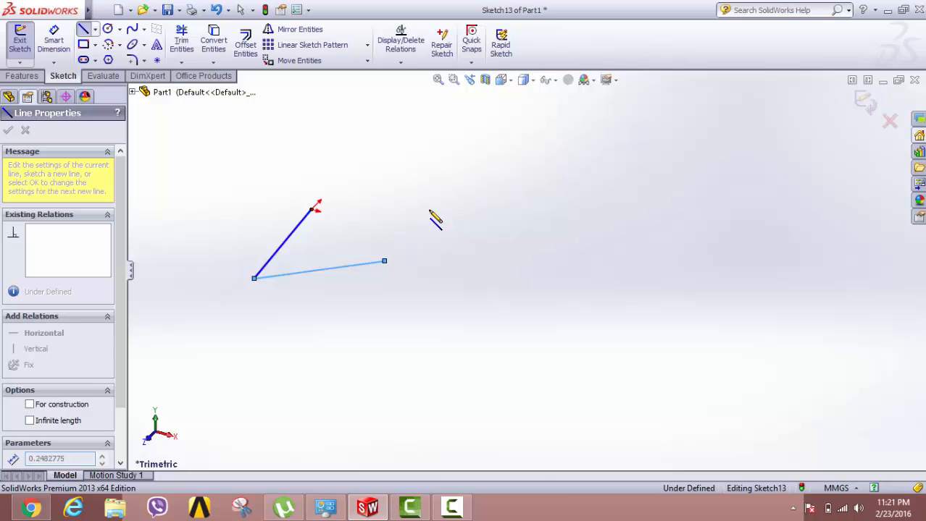
pyautogui.click(530, 144)
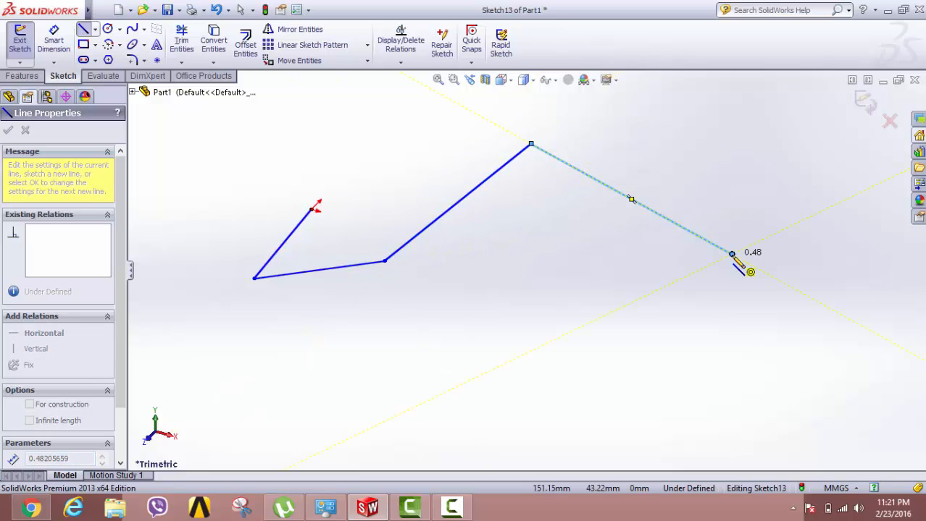
pyautogui.click(731, 254)
pyautogui.click(541, 356)
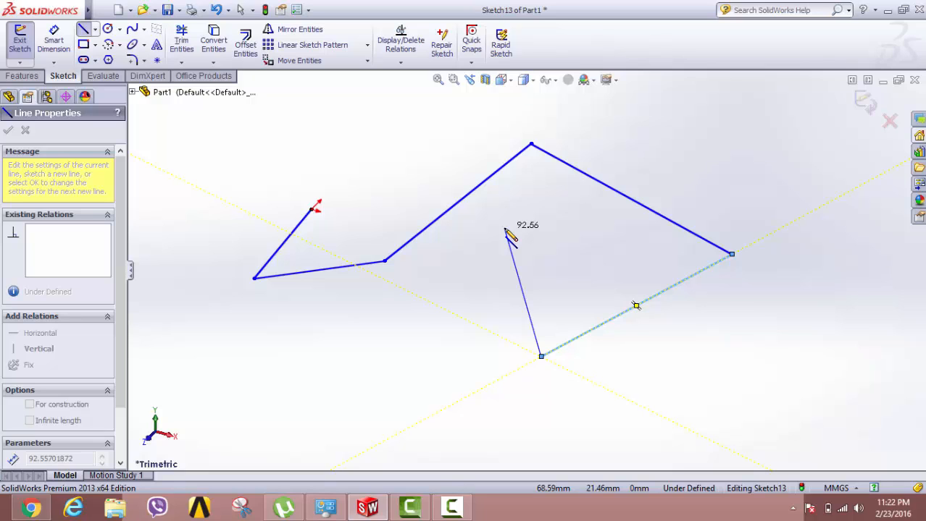
pyautogui.press('Escape')
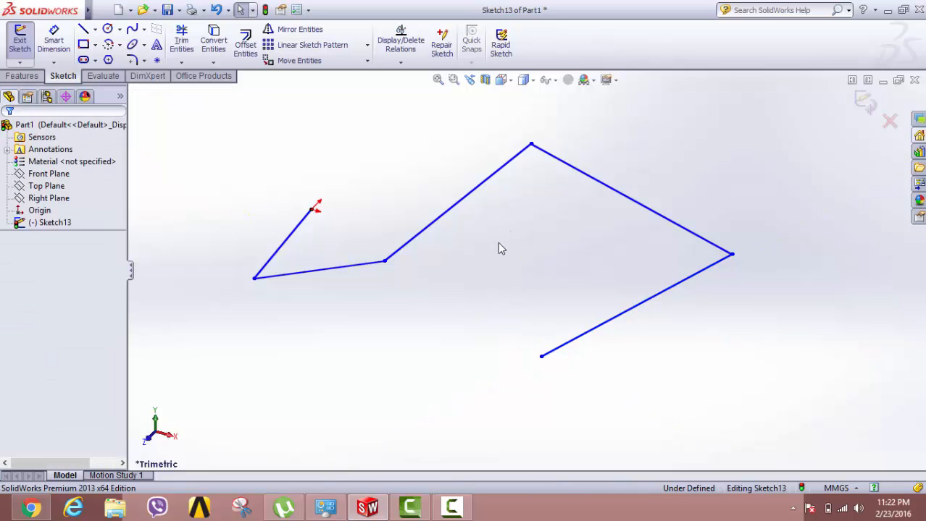
# Sketch a separate solid line about 88 mm long inside the open chain and end the line there.
pyautogui.click(95, 29)
pyautogui.click(89, 44)
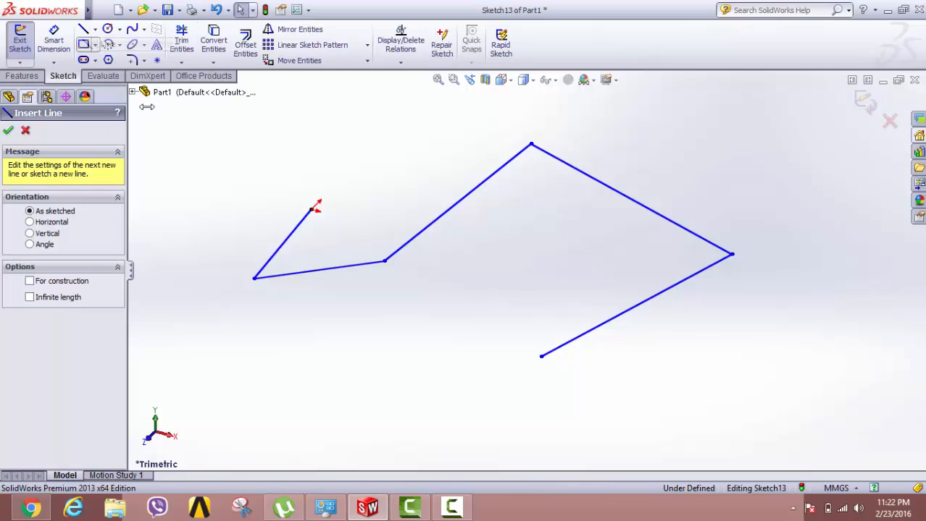
pyautogui.click(356, 304)
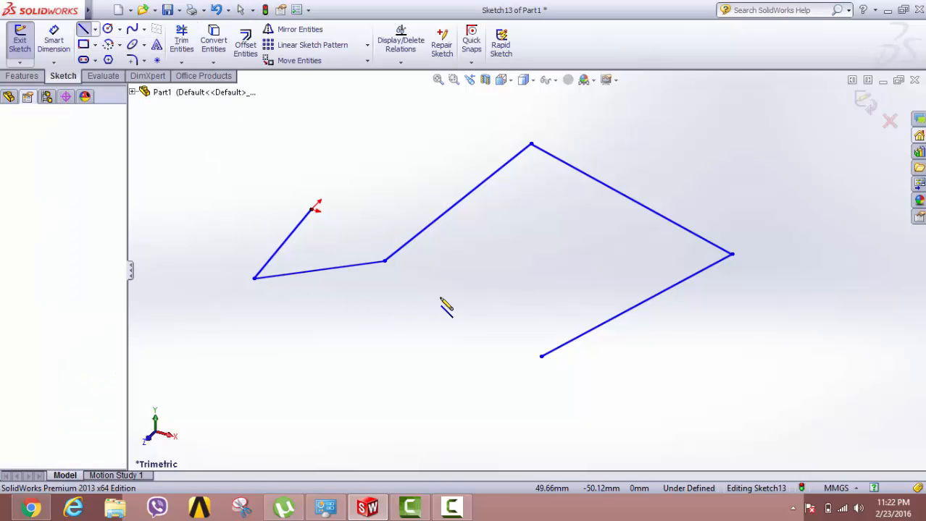
pyautogui.click(530, 219)
pyautogui.rightClick(529, 219)
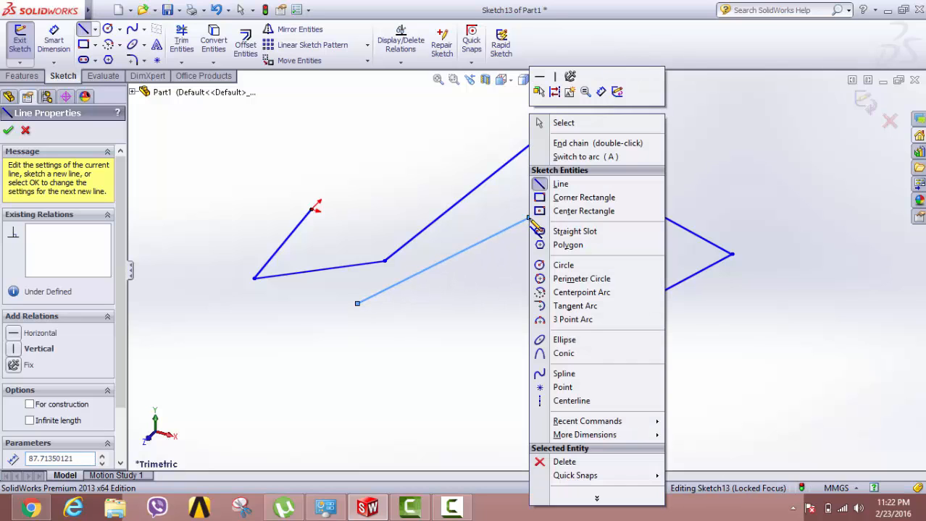
pyautogui.click(593, 183)
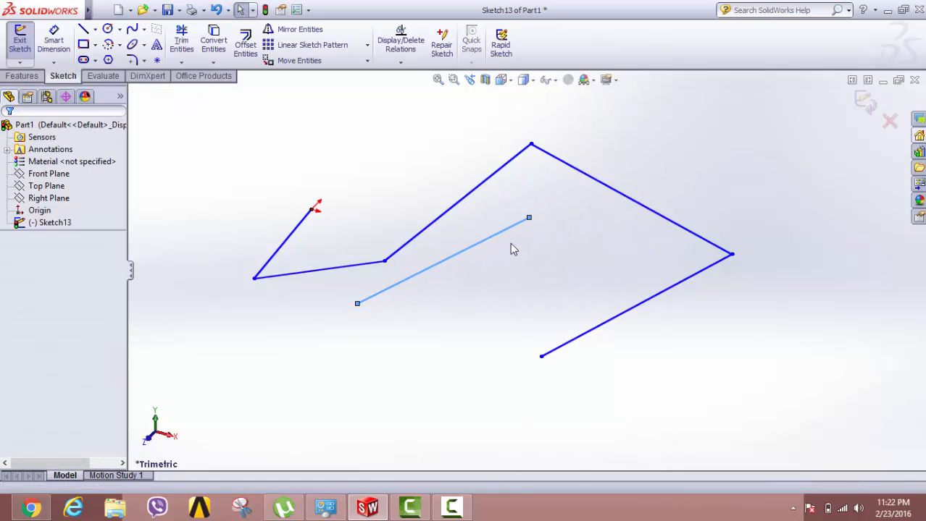